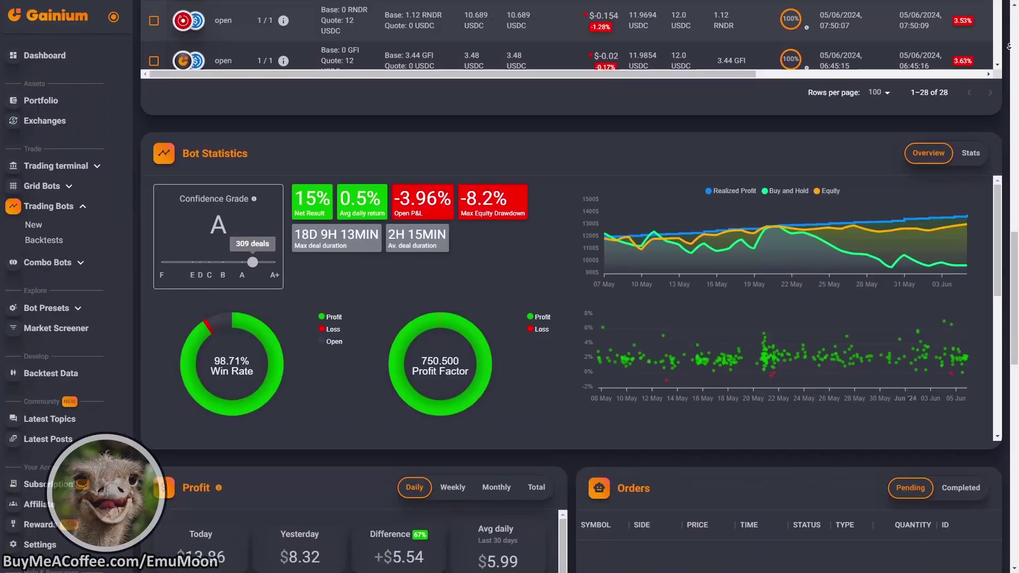
# - Open Gainium's Trading Bots page listing the eight demo DCA bots
pyautogui.scroll(-2, 607, 117)
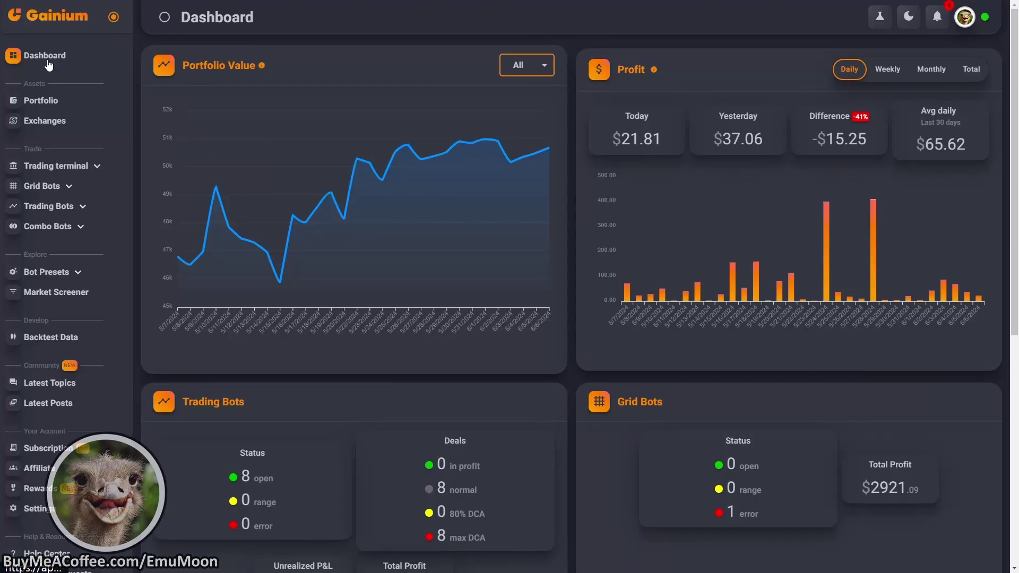
pyautogui.click(47, 209)
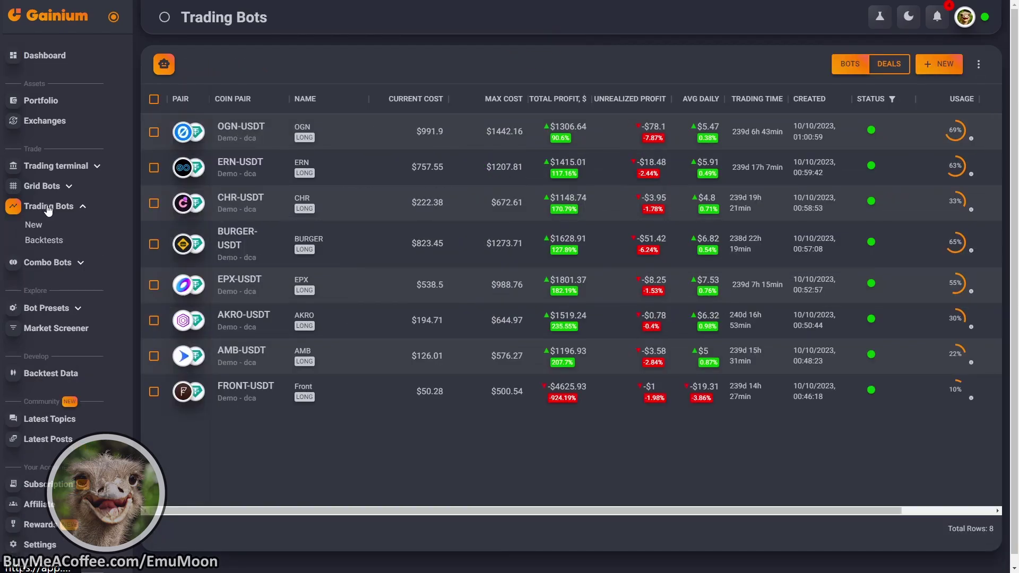
pyautogui.click(880, 17)
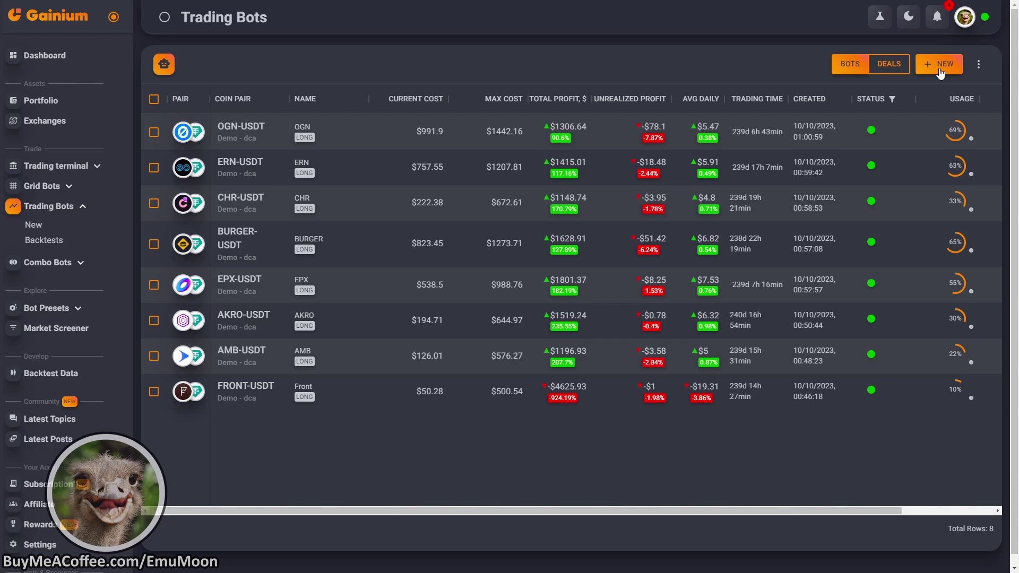
# - Start a new bot named 'Example' on the Demo - dca account with Multiple pairs enabled
pyautogui.click(938, 67)
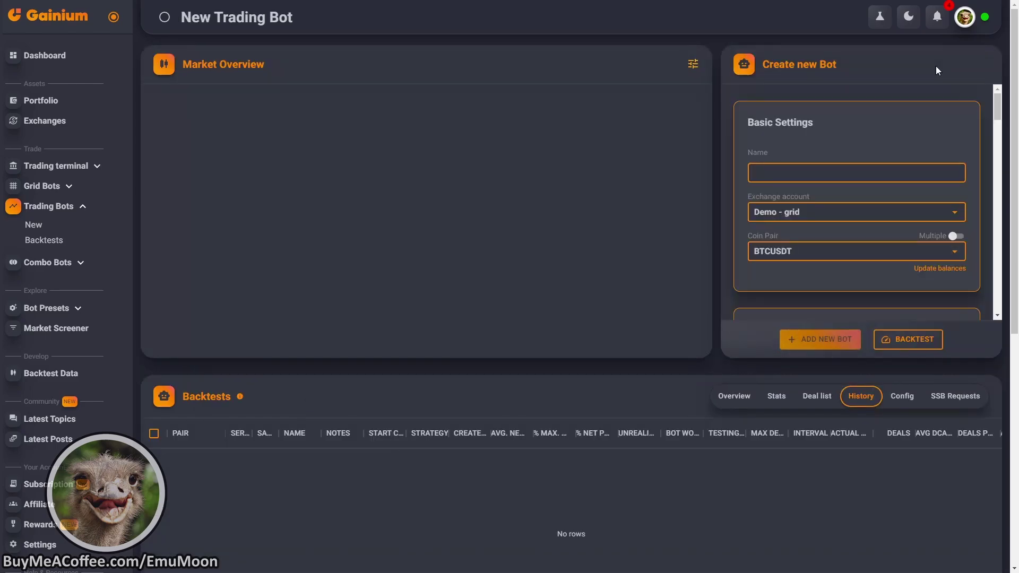
pyautogui.click(807, 174)
pyautogui.write('Example')
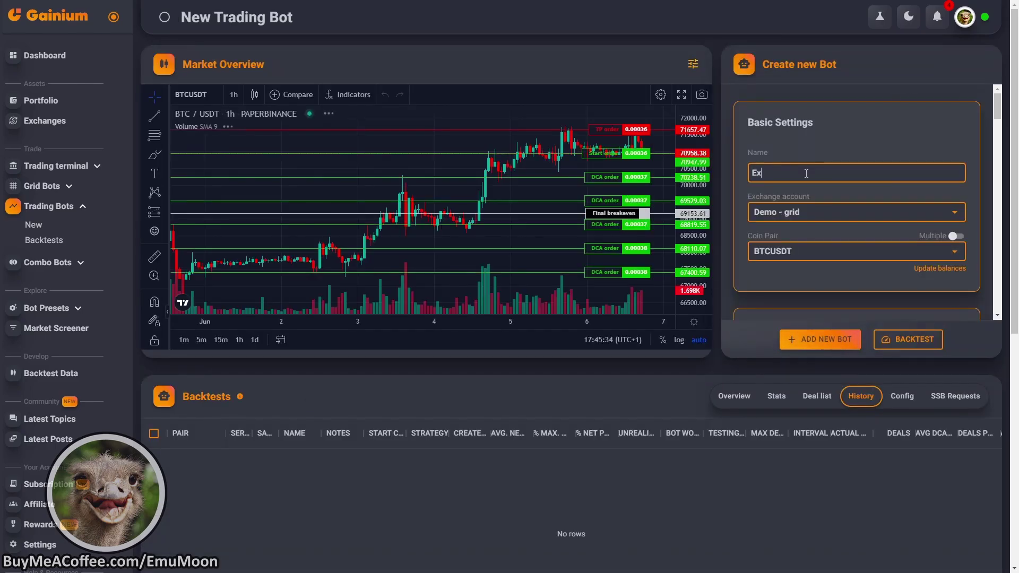
pyautogui.click(799, 213)
pyautogui.click(784, 239)
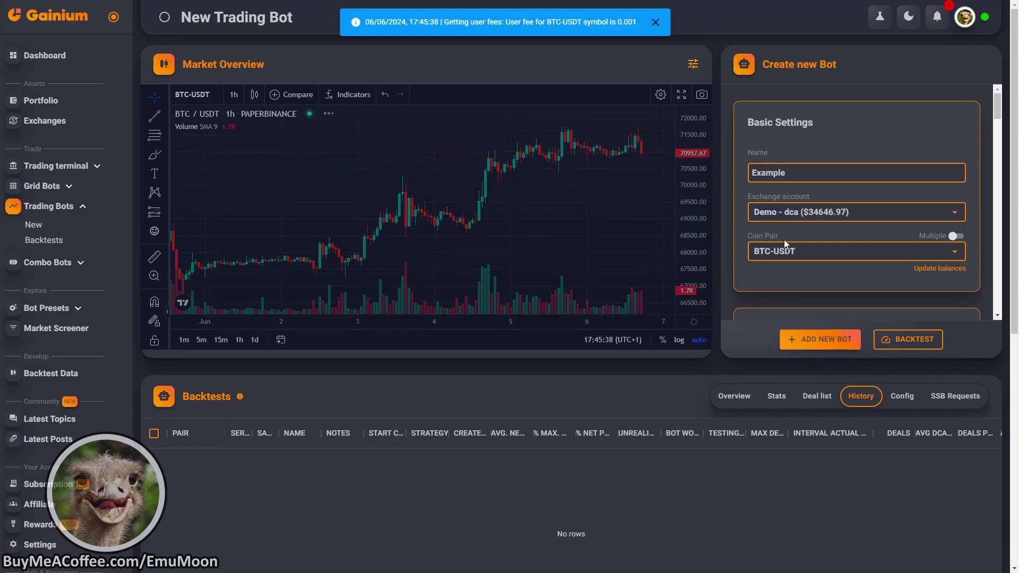
pyautogui.click(954, 237)
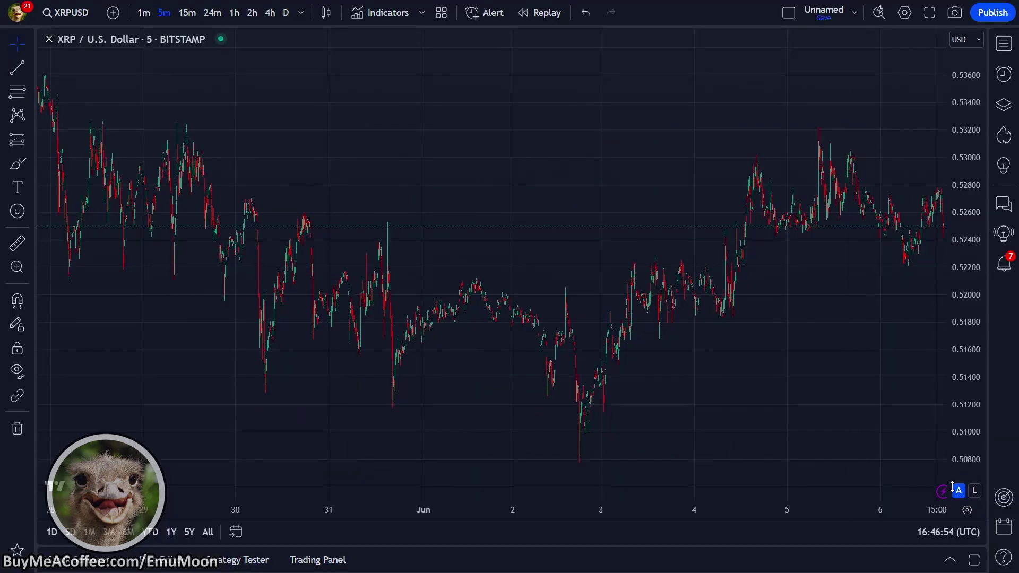
# - Add the Symbol Searcher [EmuMoon] indicator to the XRPUSD chart and pan to later dates
pyautogui.click(397, 13)
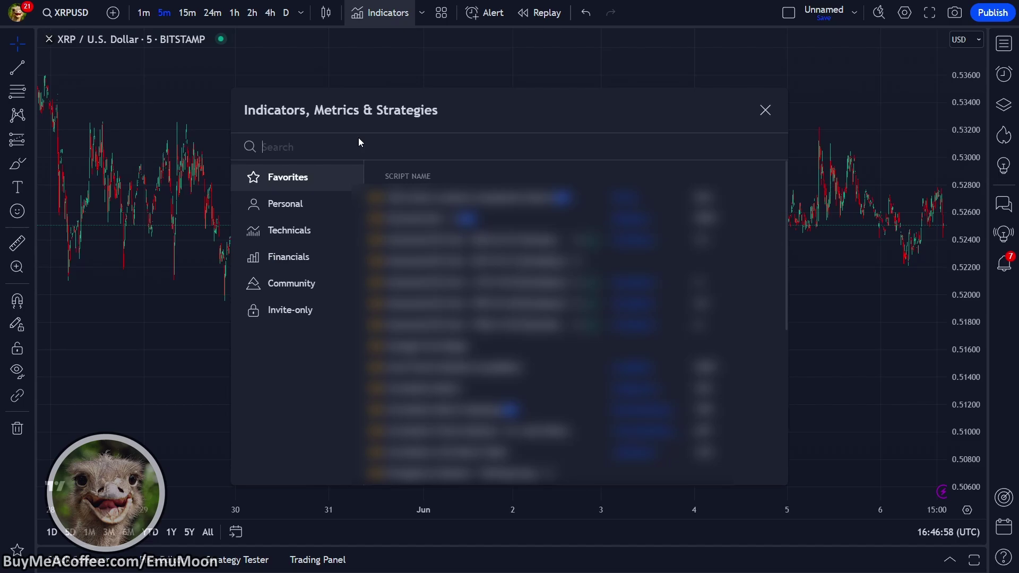
pyautogui.write('EmuMoon')
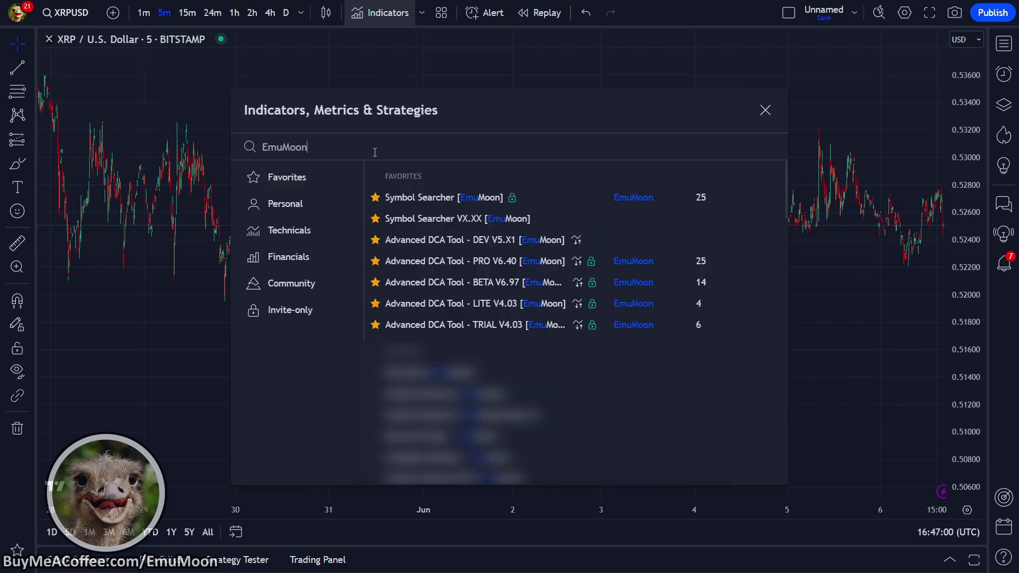
pyautogui.click(447, 200)
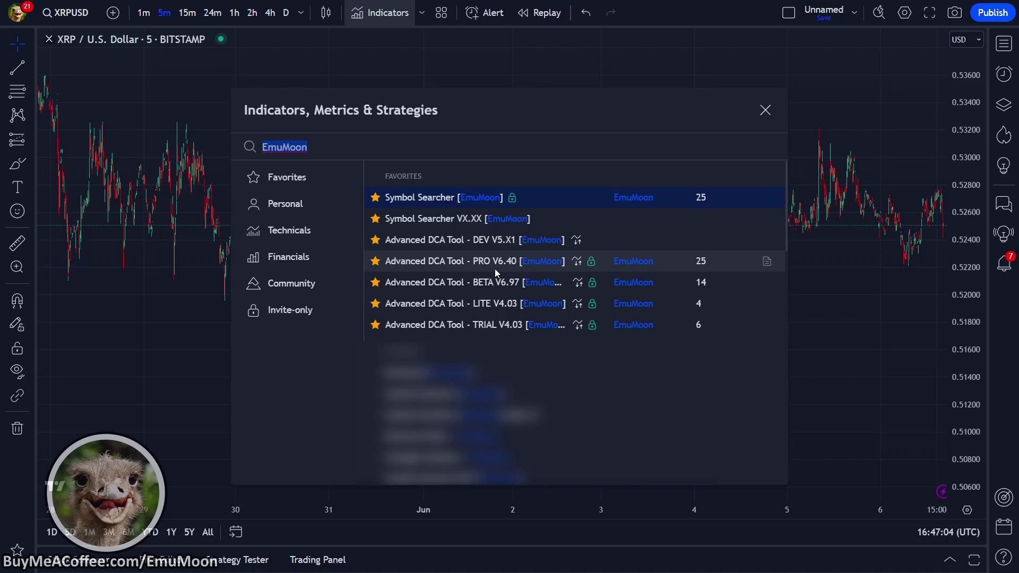
pyautogui.click(498, 286)
pyautogui.press('Escape')
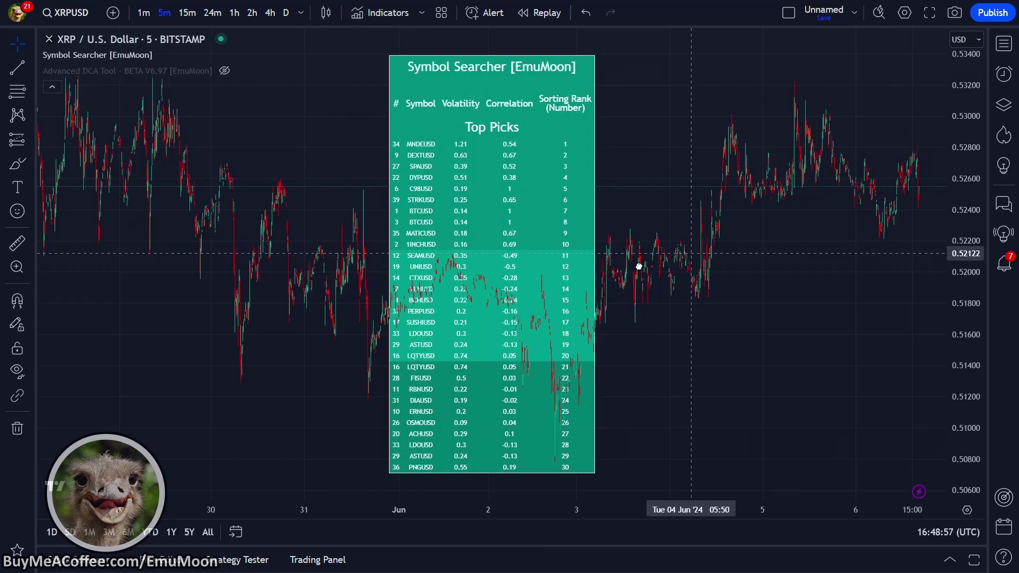
pyautogui.moveTo(639, 266); pyautogui.dragTo(266, 412)
pyautogui.moveTo(331, 287); pyautogui.dragTo(297, 257)
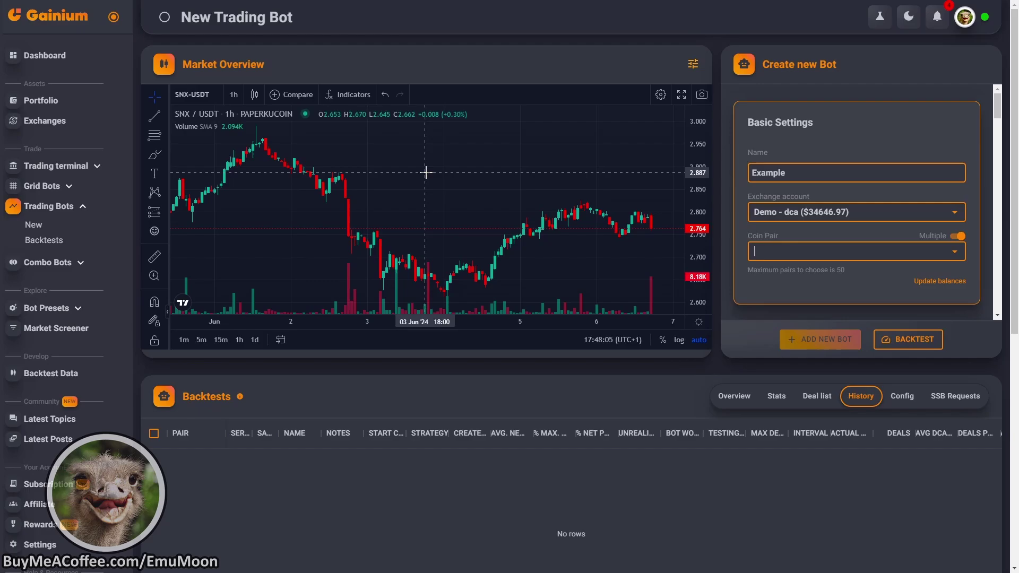
# - Add MNDE-USDT, SEAM-USDT and LQTY-USDT as the Example bot's coin pairs
pyautogui.write('mnd')
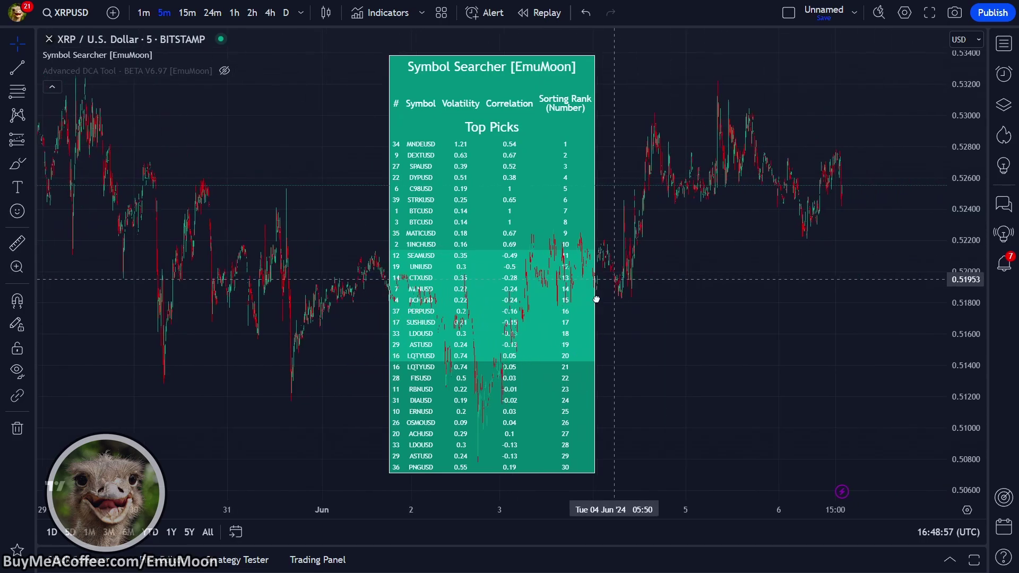
pyautogui.moveTo(597, 300); pyautogui.dragTo(159, 341)
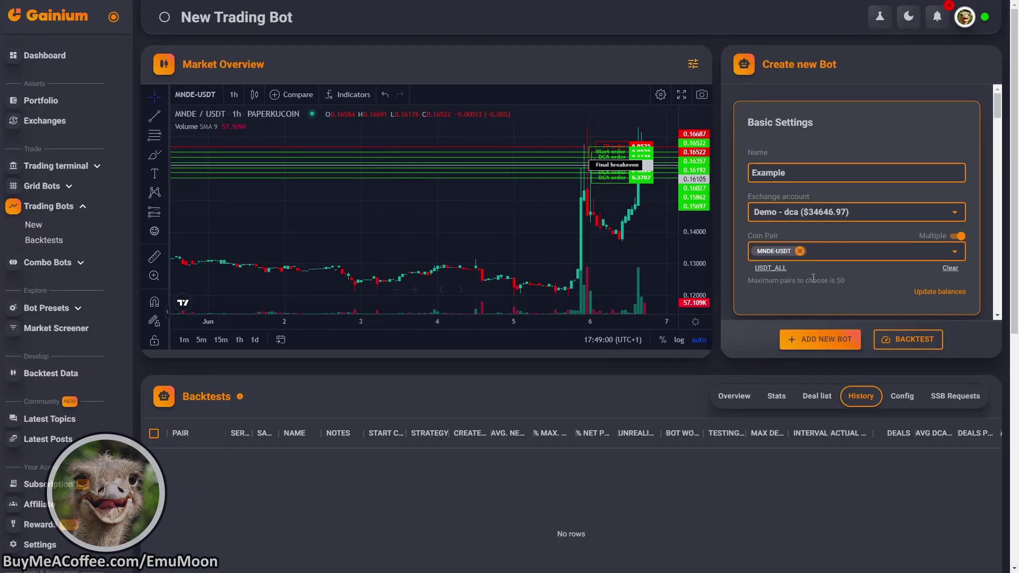
pyautogui.click(843, 256)
pyautogui.write('seam')
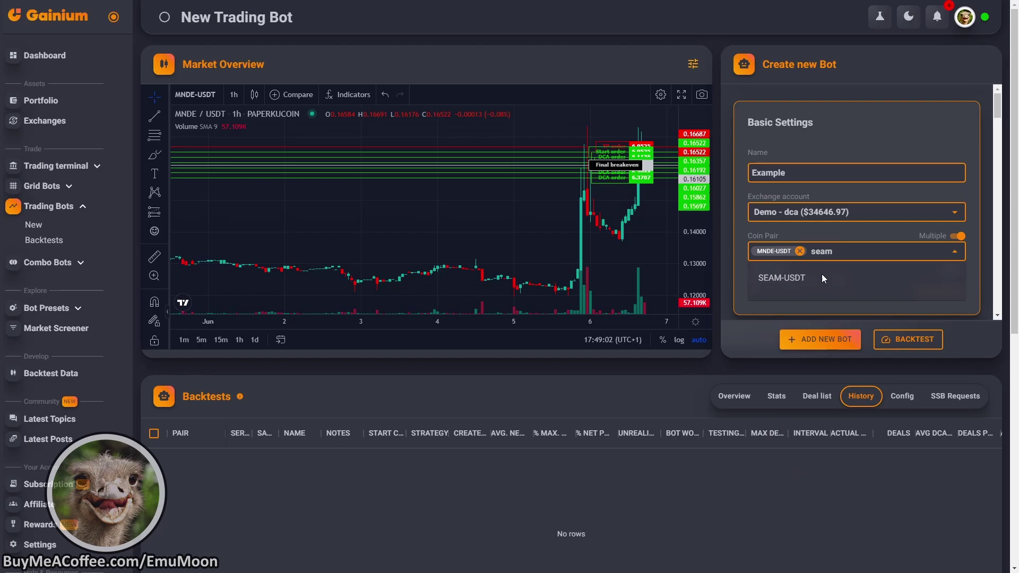
pyautogui.click(782, 277)
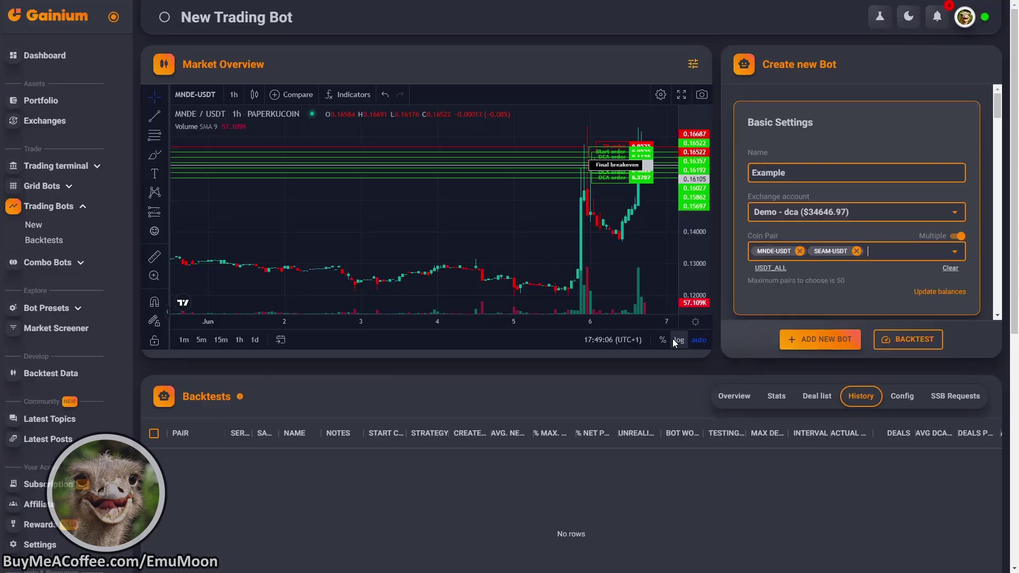
pyautogui.write('lq')
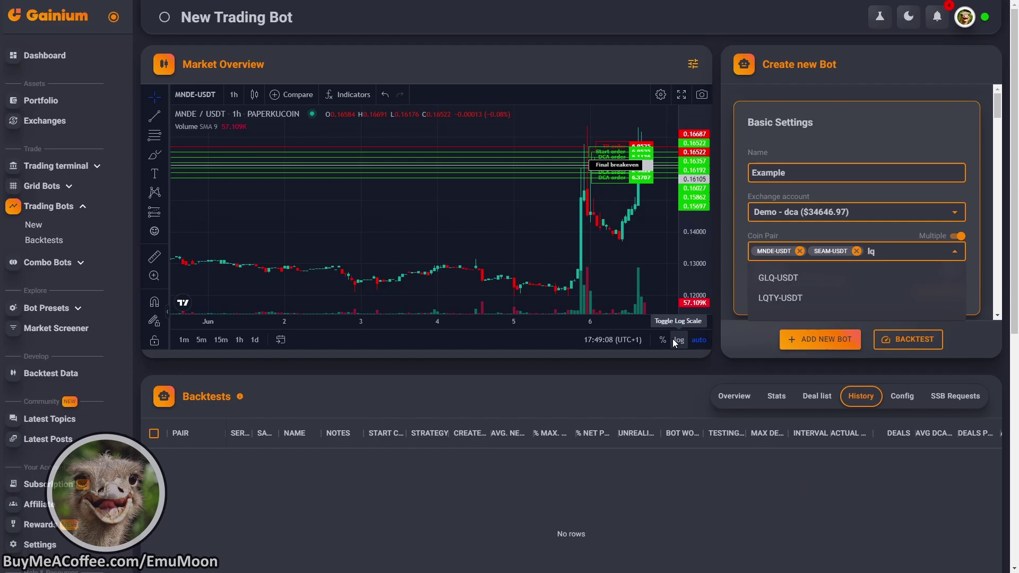
pyautogui.click(778, 298)
pyautogui.click(972, 266)
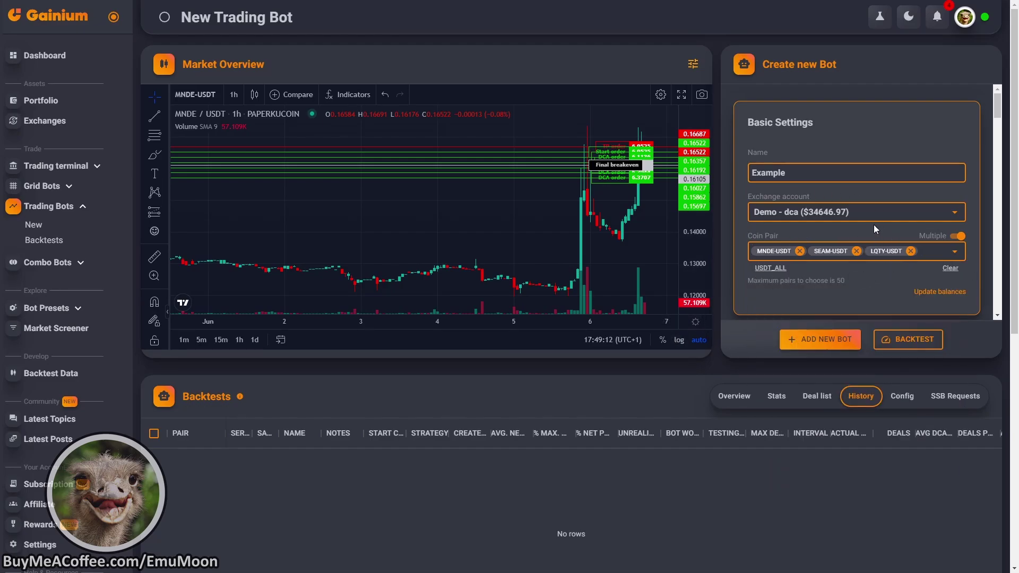
# - Set the base order to 20 filled at MARKET price
pyautogui.scroll(-4, 897, 266)
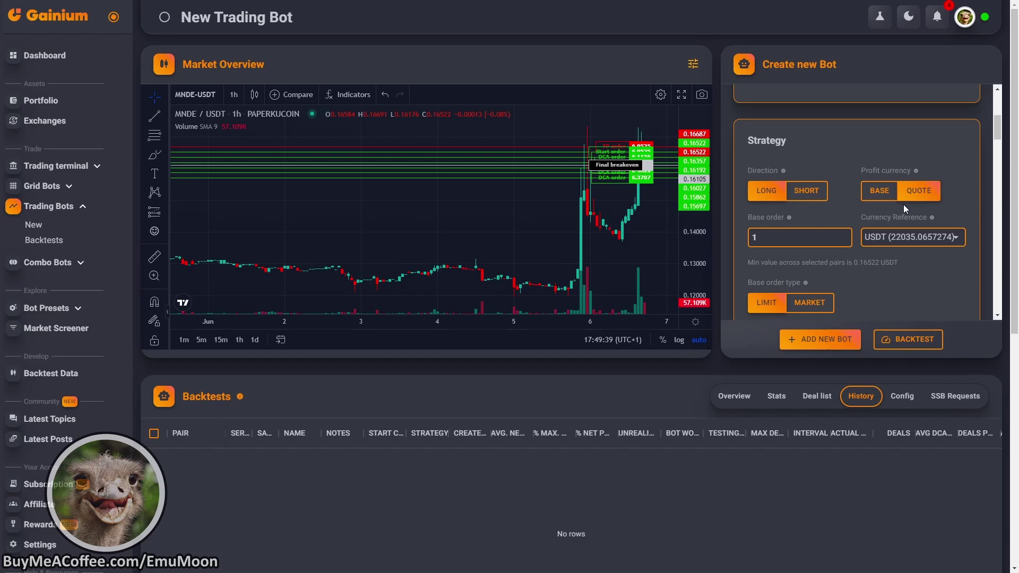
pyautogui.write('20')
pyautogui.scroll(-2, 890, 255)
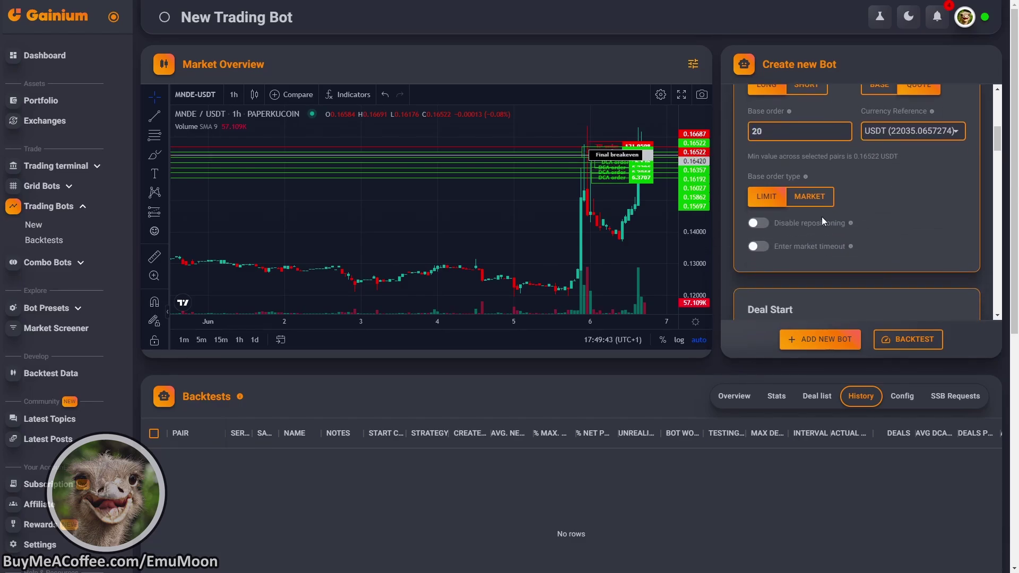
pyautogui.scroll(-1, 817, 208)
pyautogui.click(812, 145)
# - Start deals by Webhook, allowing 100 max open deals and 10 per pair
pyautogui.scroll(-2, 814, 146)
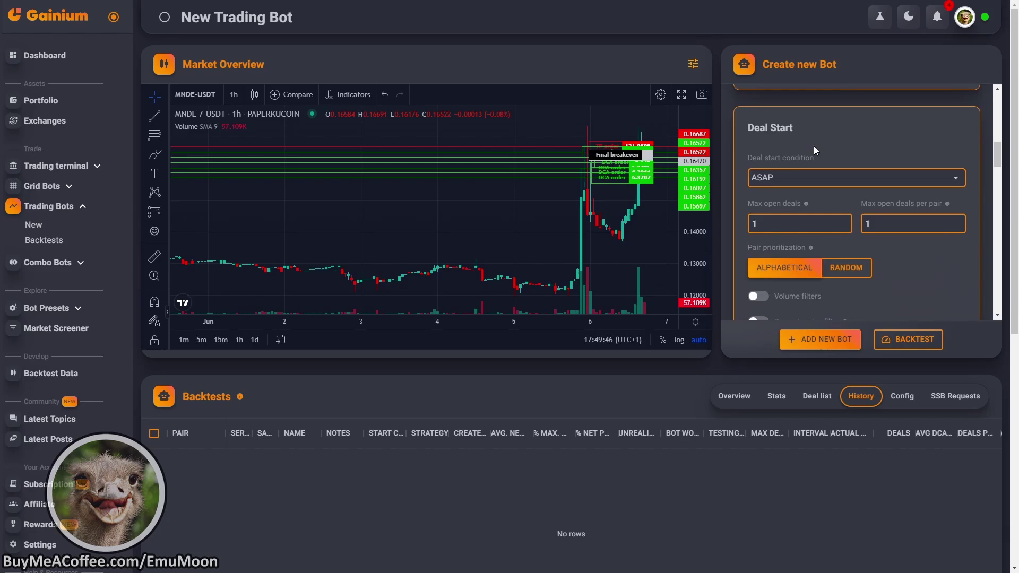
pyautogui.click(798, 152)
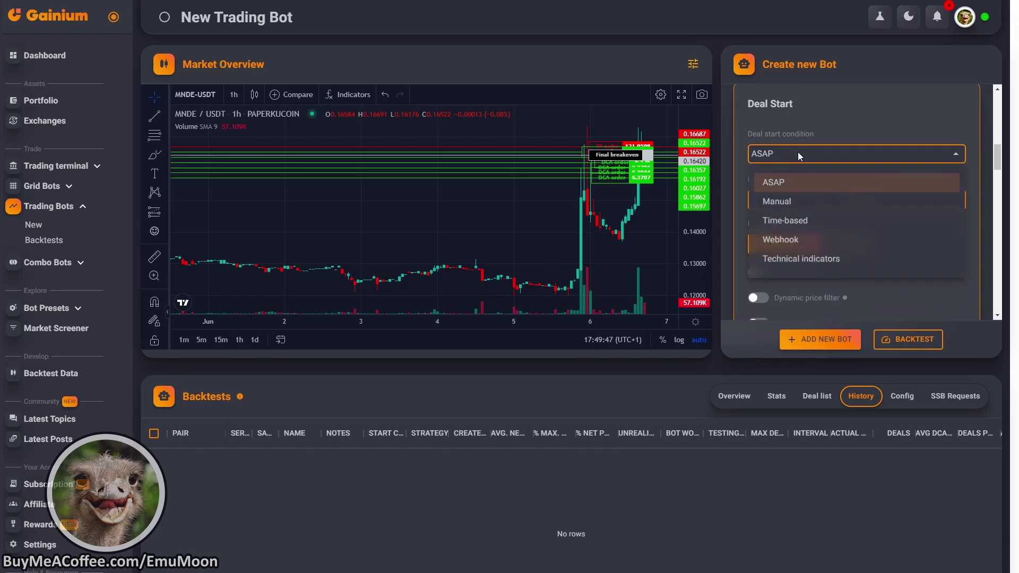
pyautogui.click(791, 242)
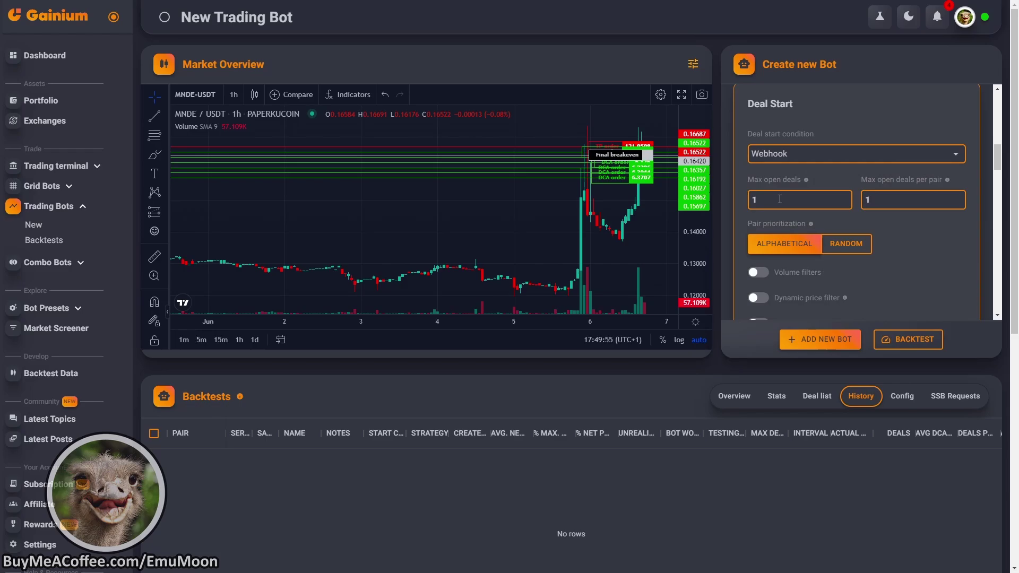
pyautogui.write('00')
pyautogui.scroll(-1, 901, 224)
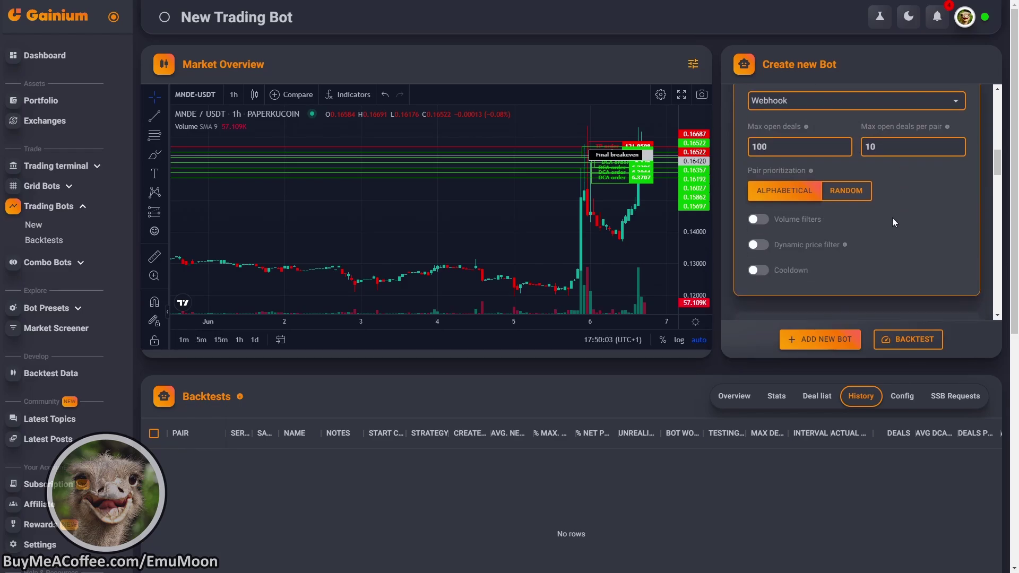
pyautogui.scroll(-4, 809, 258)
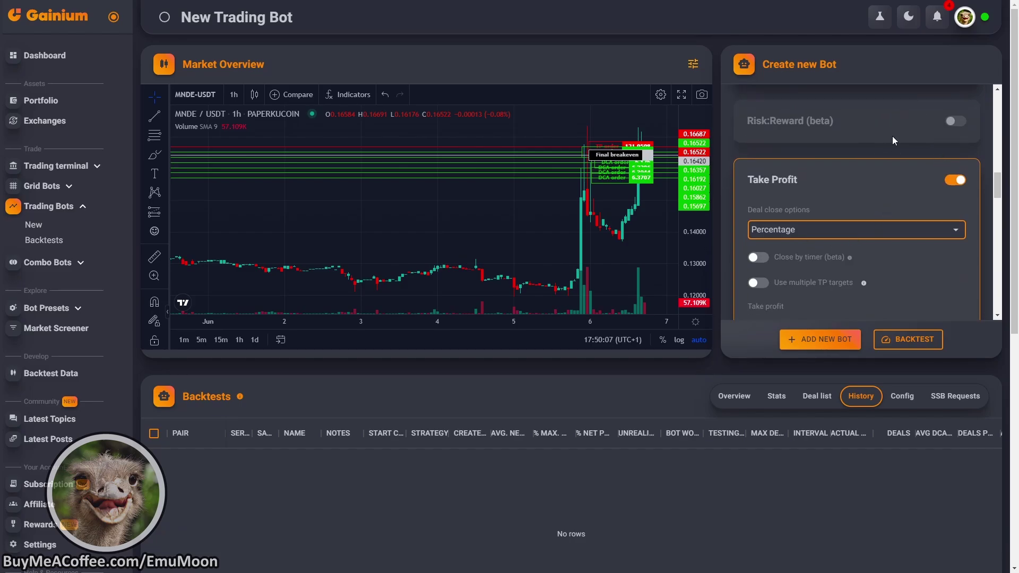
pyautogui.scroll(-1, 872, 171)
pyautogui.click(853, 178)
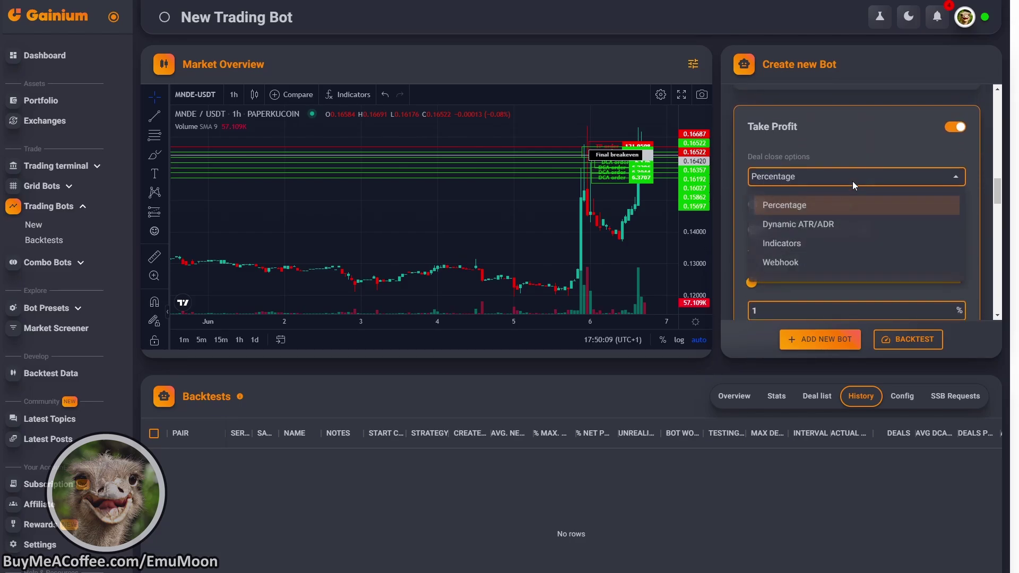
pyautogui.click(795, 262)
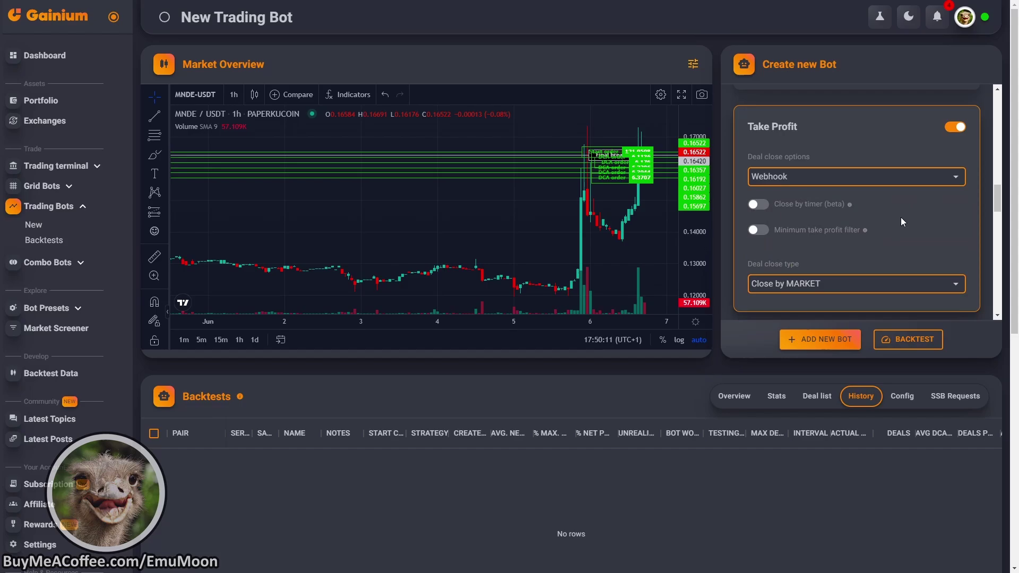
pyautogui.scroll(-1, 900, 218)
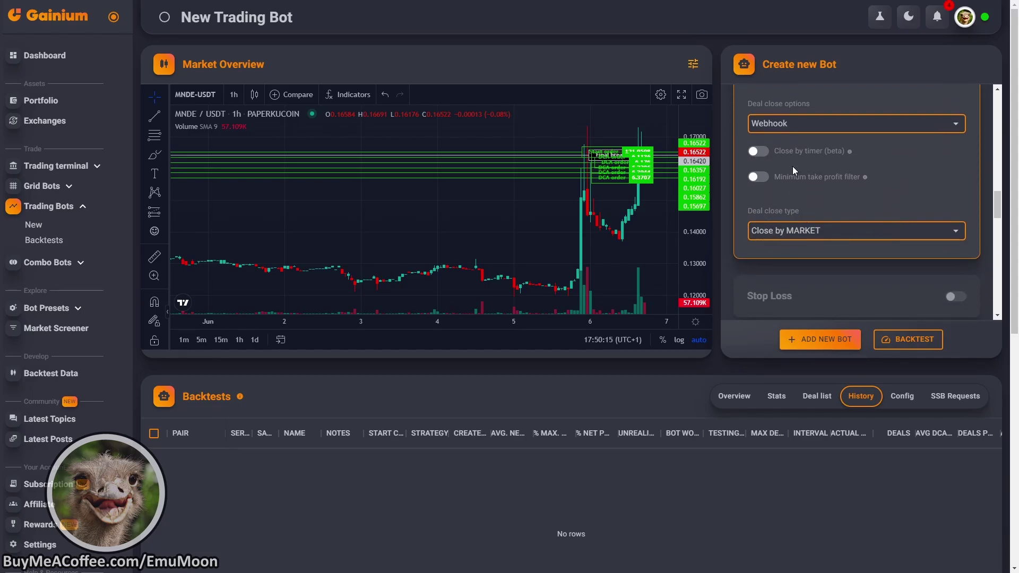
pyautogui.scroll(-3, 792, 167)
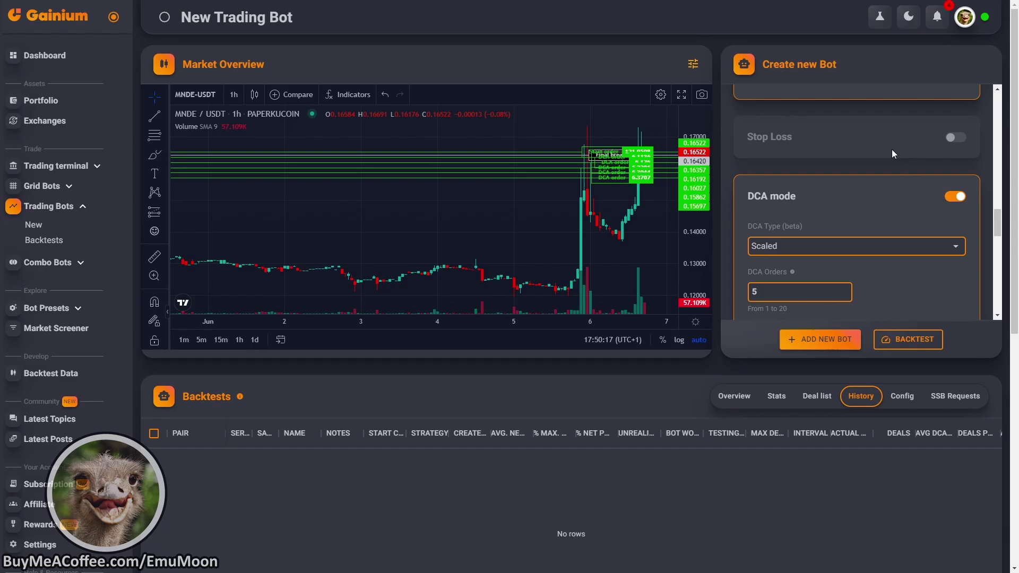
pyautogui.scroll(-1, 892, 151)
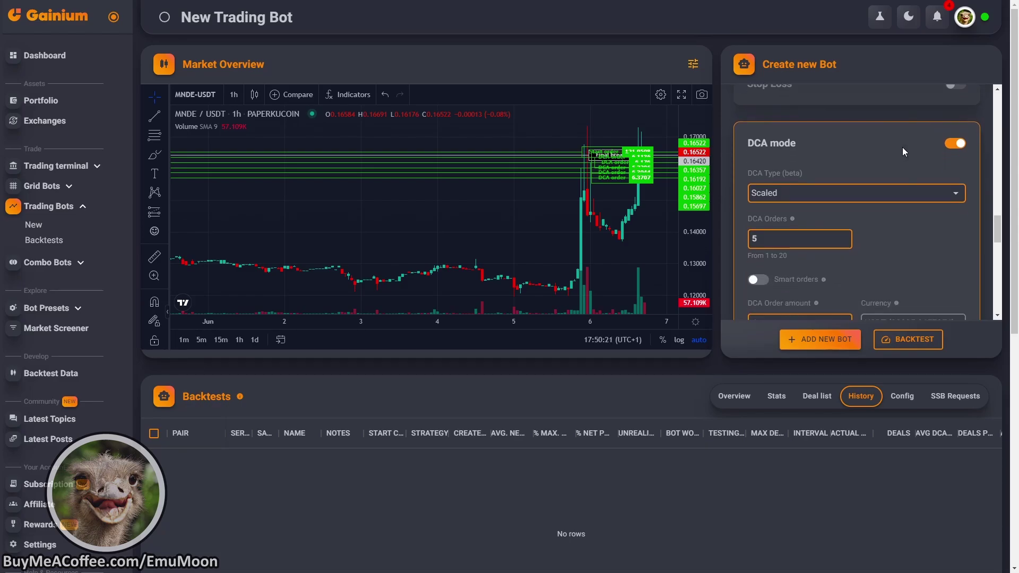
pyautogui.click(958, 144)
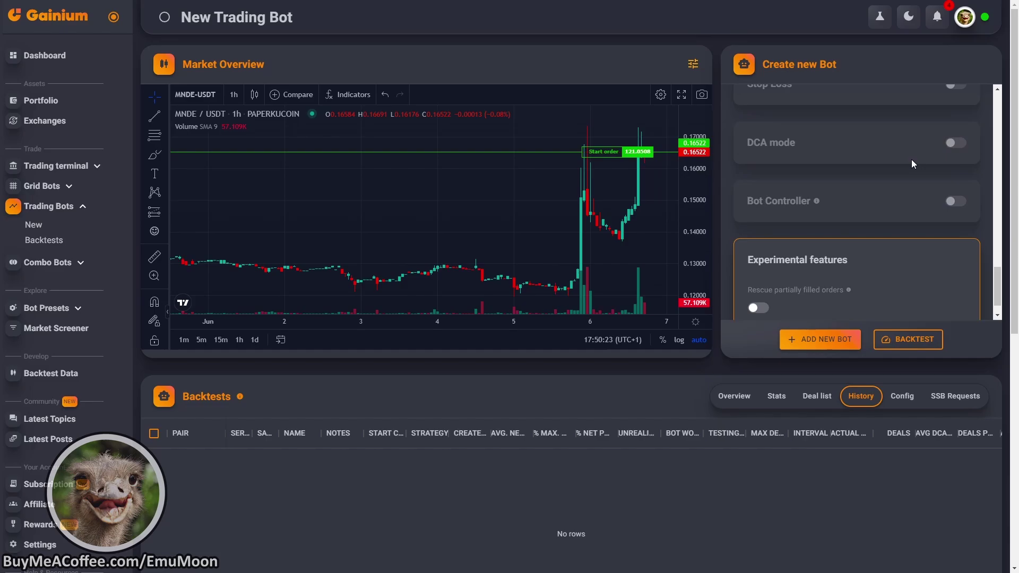
pyautogui.scroll(-1, 912, 159)
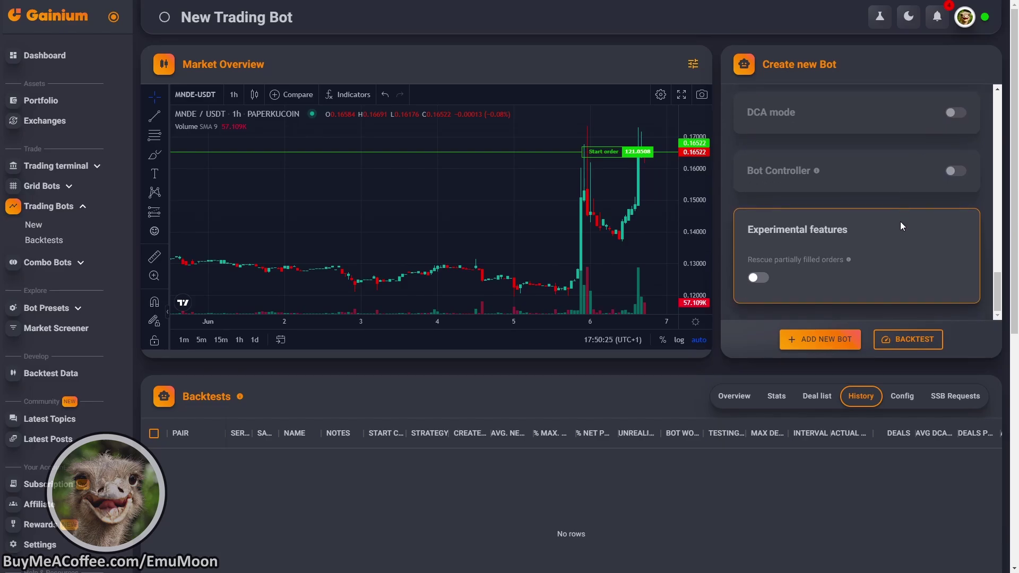
pyautogui.scroll(-3, 902, 228)
pyautogui.scroll(2, 933, 355)
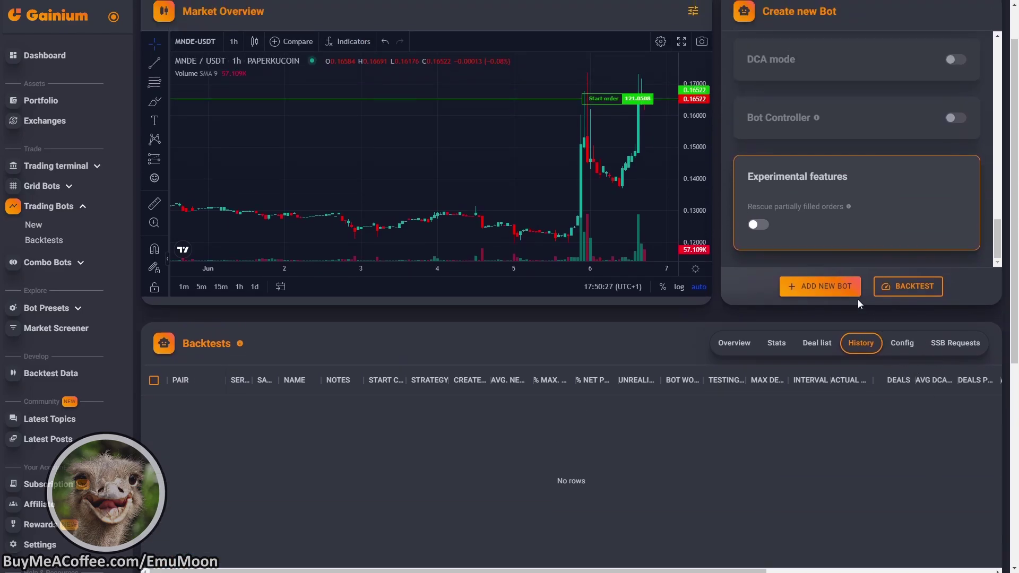
# - Add and start the Example bot, then copy its 'Open deal for symbol (example)' webhook message
pyautogui.click(839, 289)
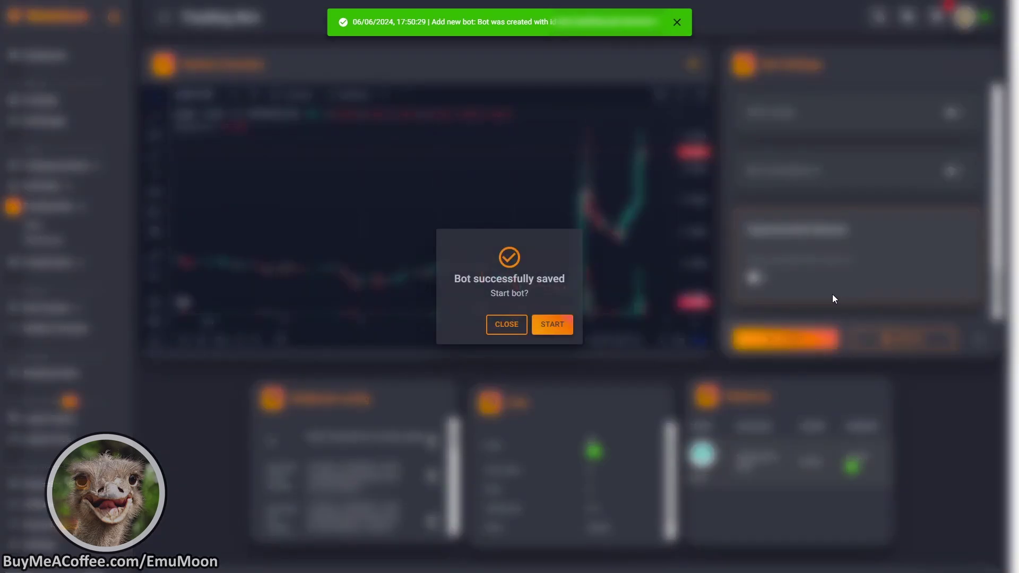
pyautogui.click(555, 325)
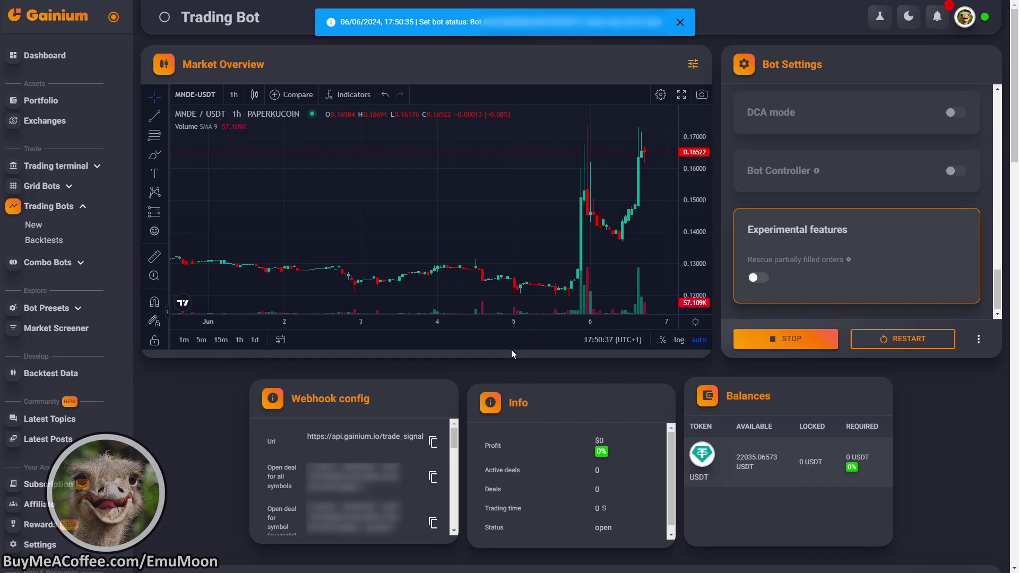
pyautogui.scroll(-1, 430, 382)
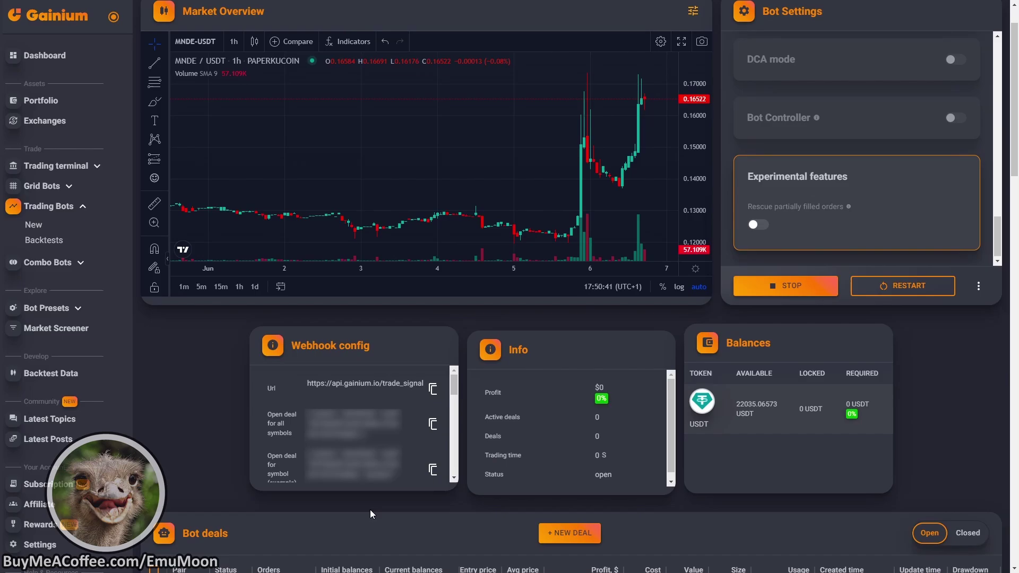
pyautogui.click(433, 470)
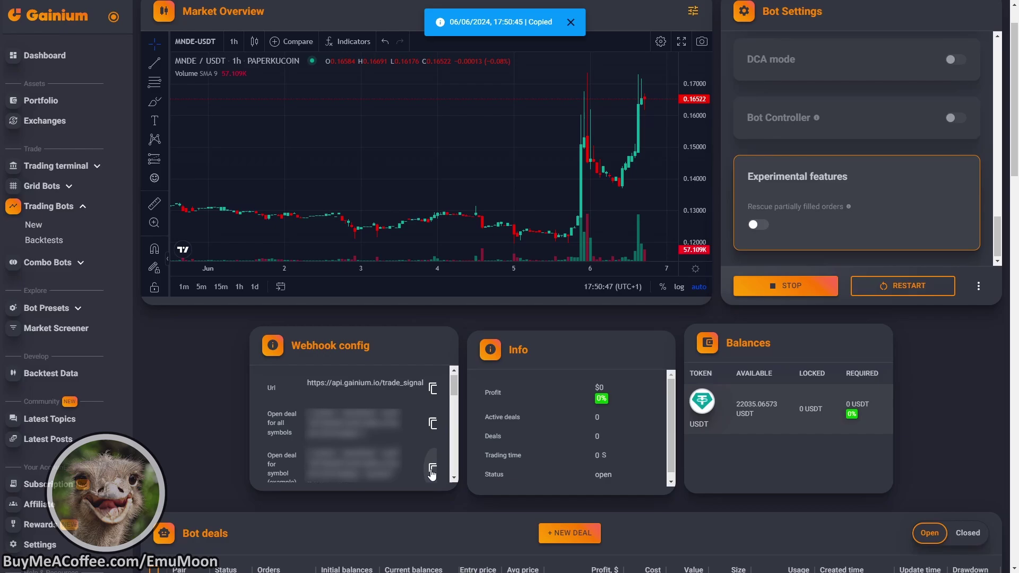
pyautogui.scroll(-1, 432, 474)
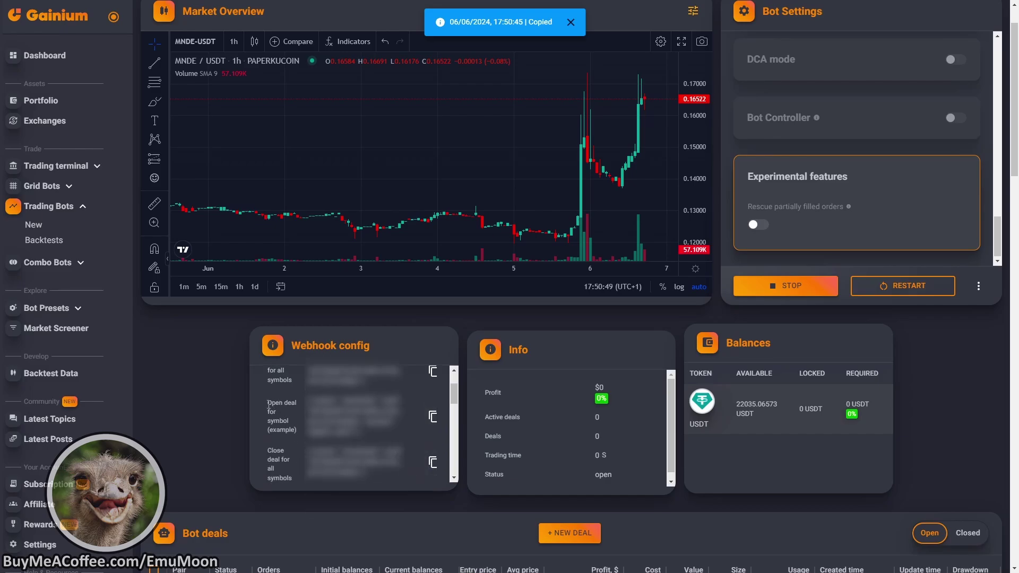
pyautogui.moveTo(294, 426); pyautogui.dragTo(295, 430)
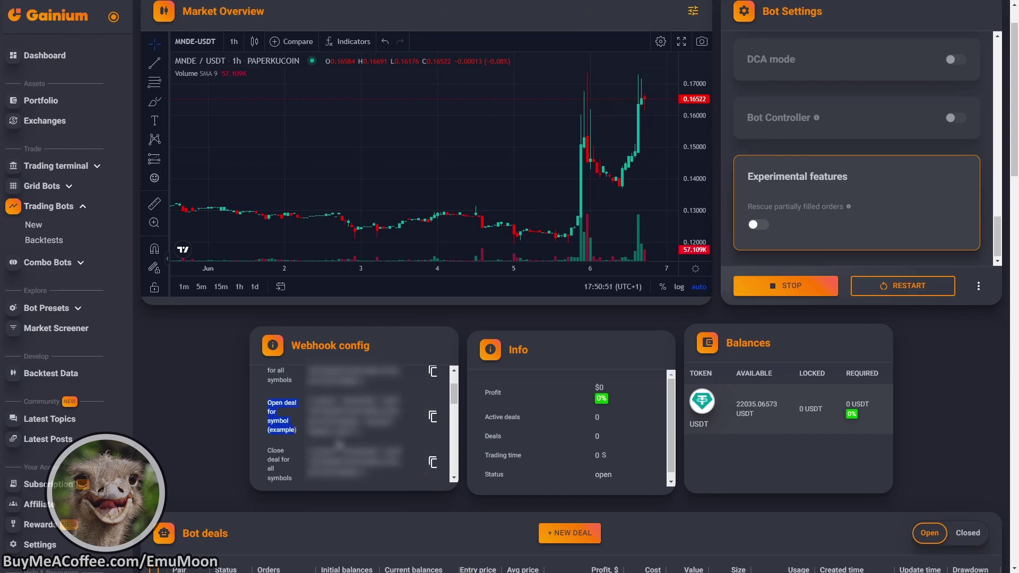
pyautogui.click(462, 443)
# - On the TradingView chart, hide the Symbol Searcher table and show the Advanced DCA Tool
pyautogui.hotkey('alt', 'Tab')
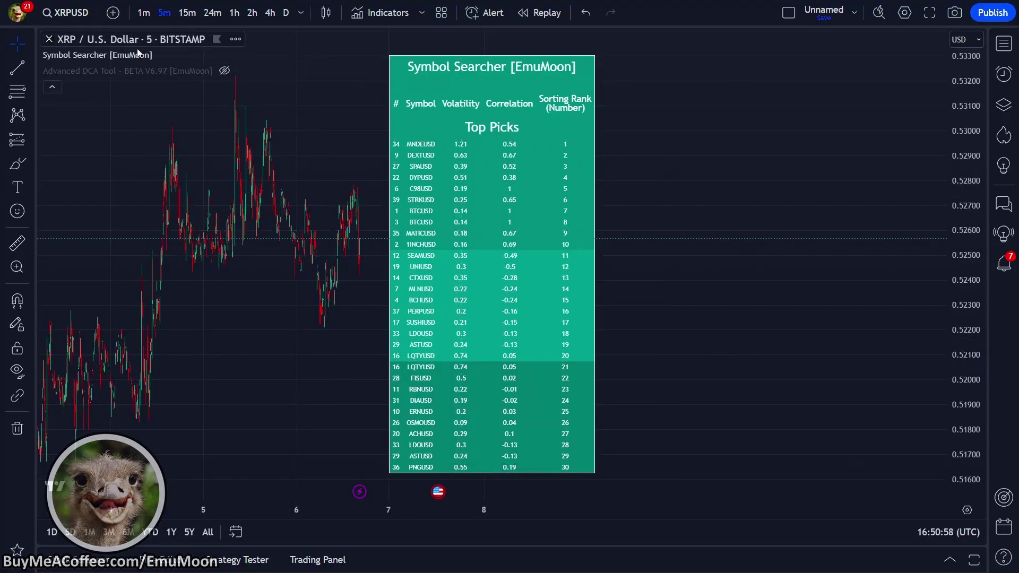
pyautogui.click(164, 55)
pyautogui.click(224, 70)
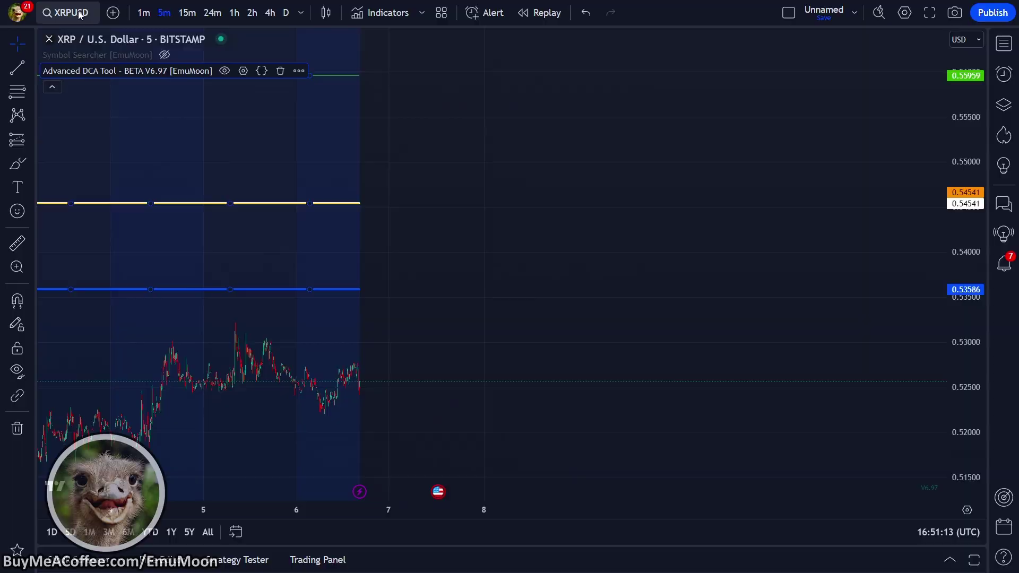
# - Switch the chart to KuCoin's MNDEUSDT pair, clearing the Coinbase filter
pyautogui.click(79, 14)
pyautogui.write('MNDEUSD')
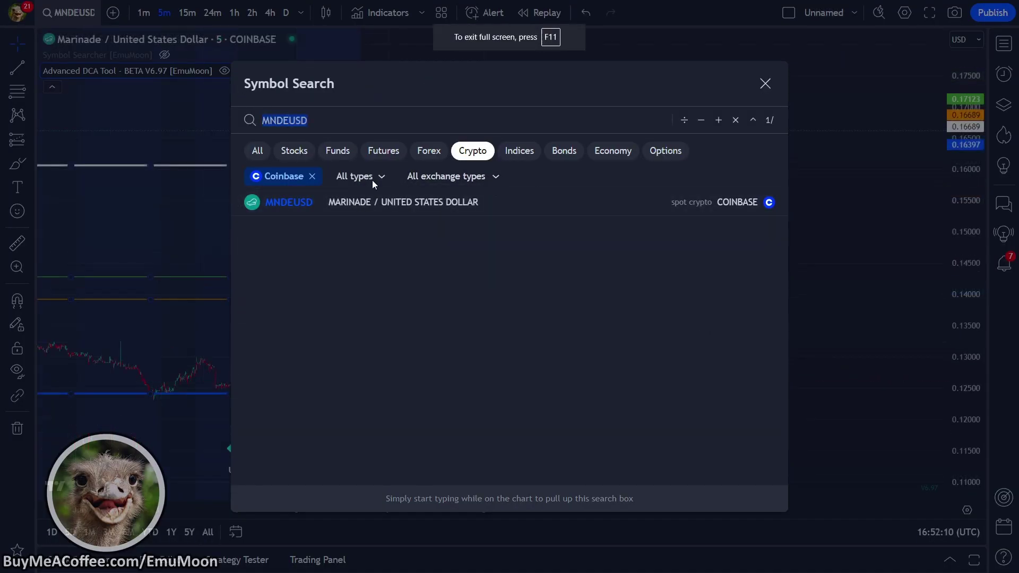
pyautogui.click(312, 176)
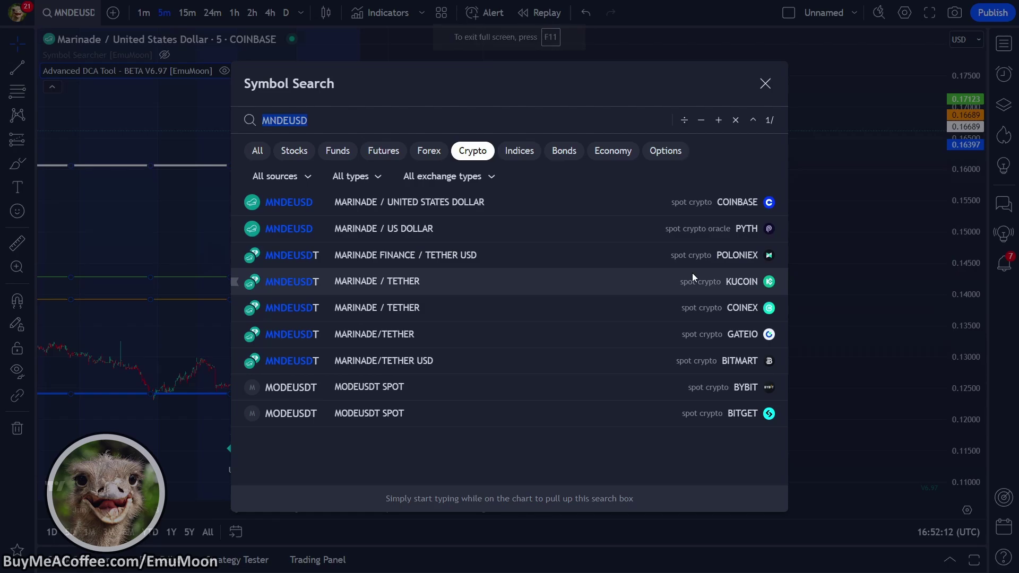
pyautogui.click(735, 283)
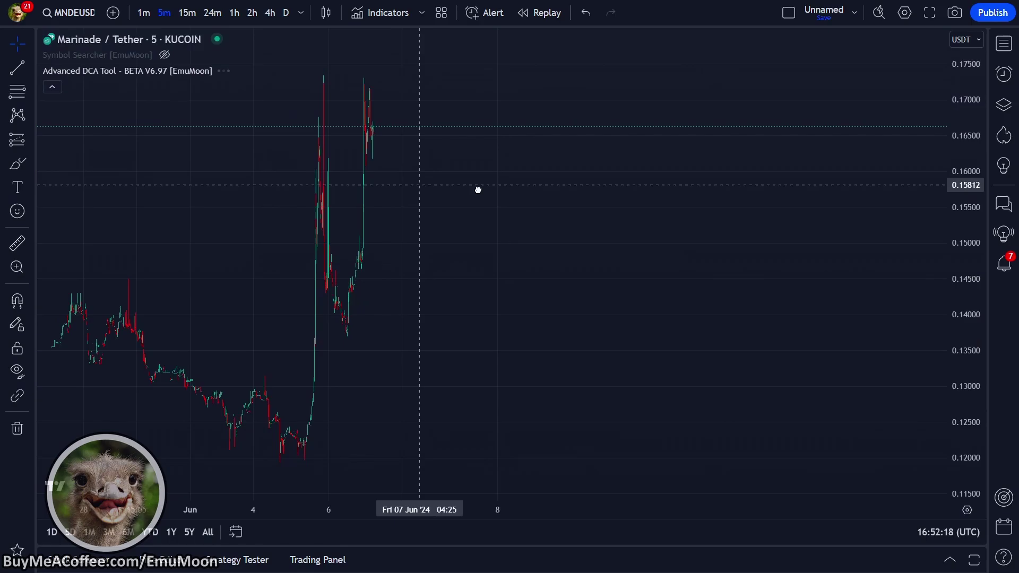
# - Zoom out and pan the MNDE chart back to mid-May, then show the Strategy Tester results
pyautogui.scroll(-5, 775, 193)
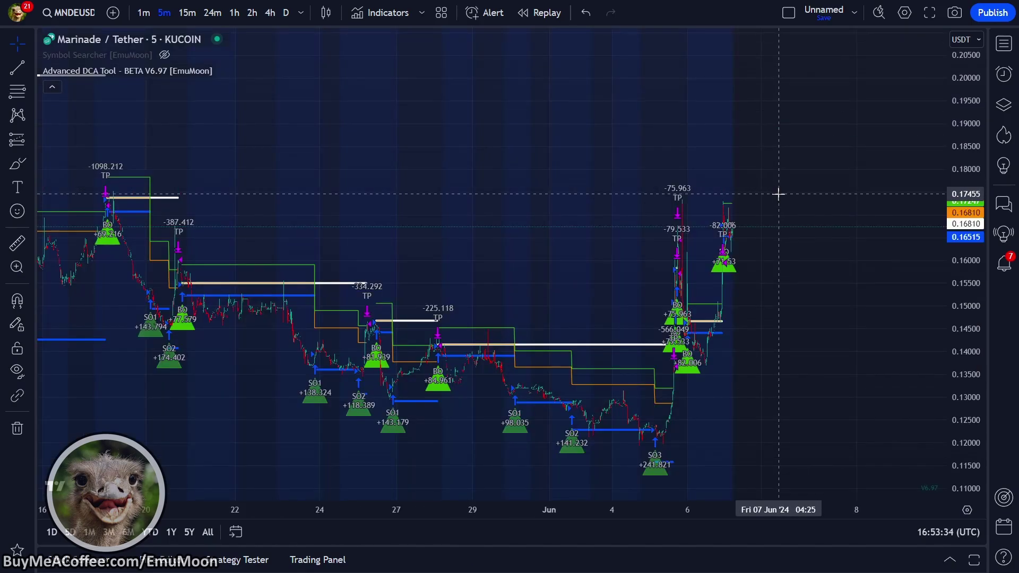
pyautogui.hscroll(-3, 607, 164)
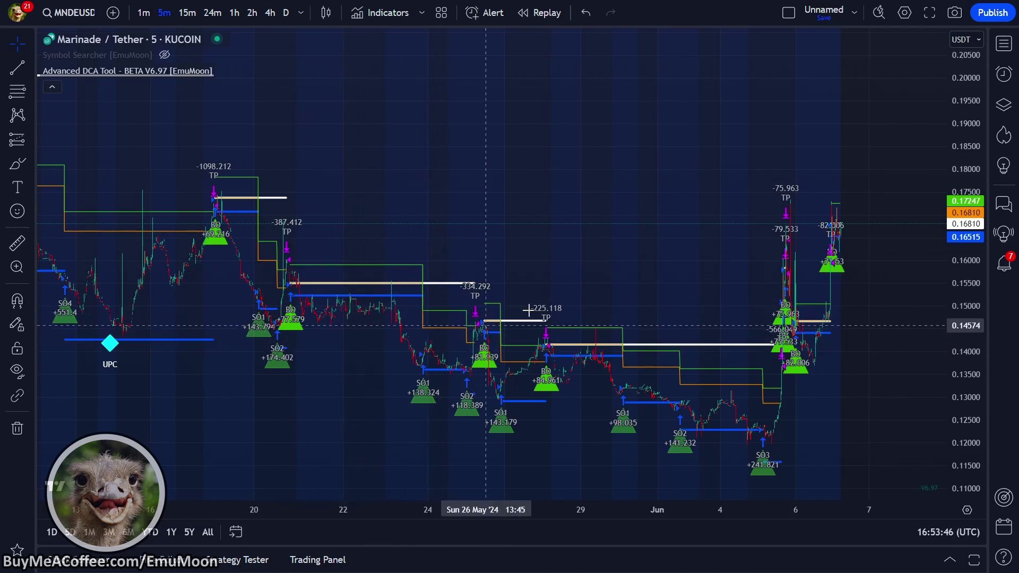
pyautogui.hscroll(-2, 587, 243)
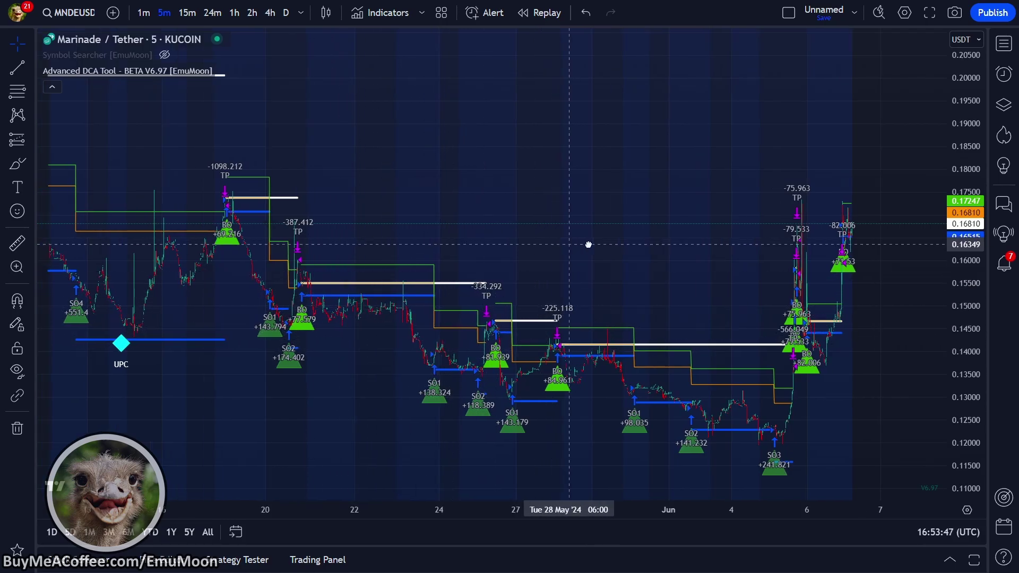
pyautogui.click(219, 561)
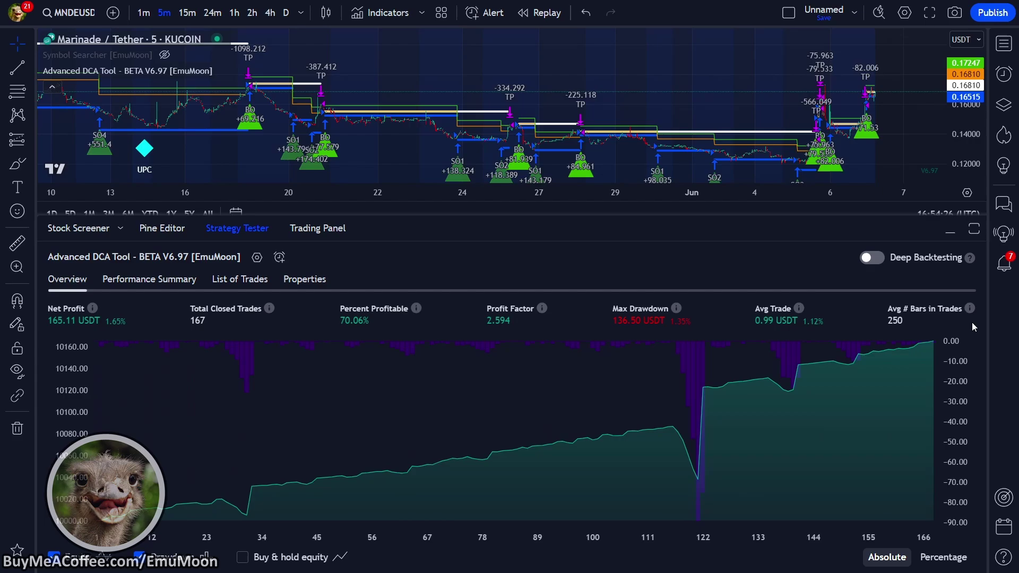
# - Set the Advanced DCA Tool's Base Size and Safety Size to 20 and paste the Gainium webhook message
pyautogui.click(950, 232)
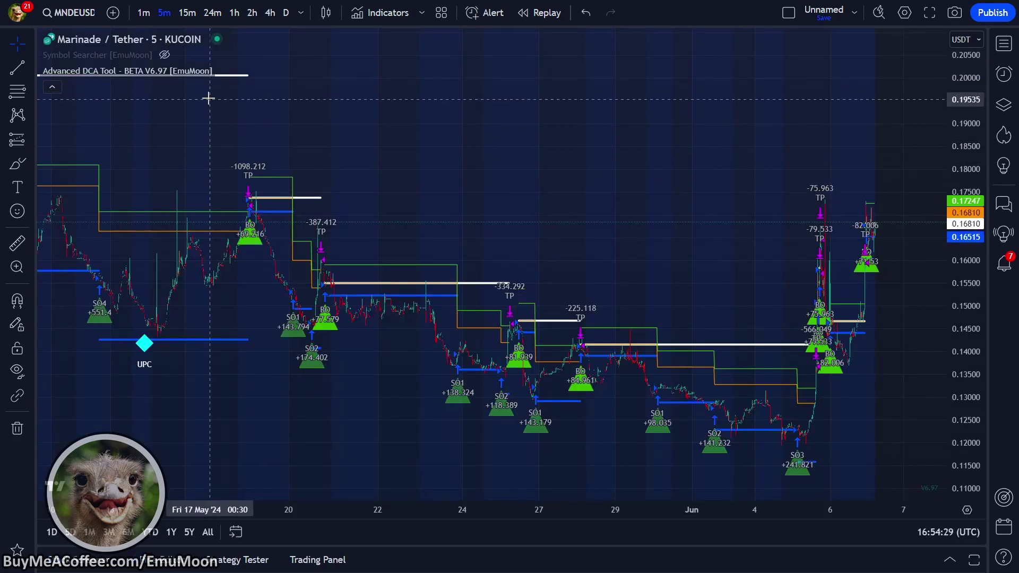
pyautogui.click(243, 71)
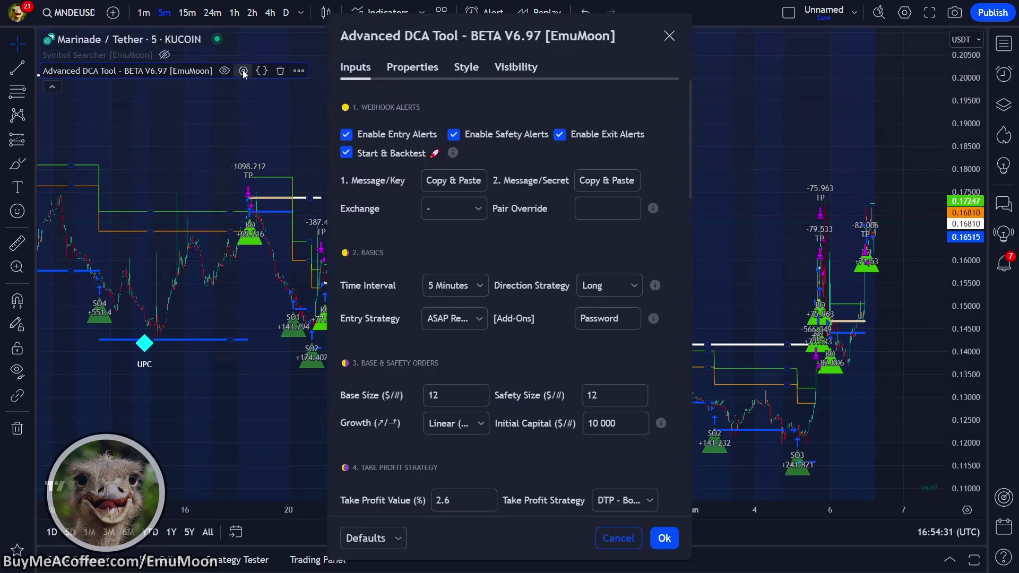
pyautogui.click(365, 400)
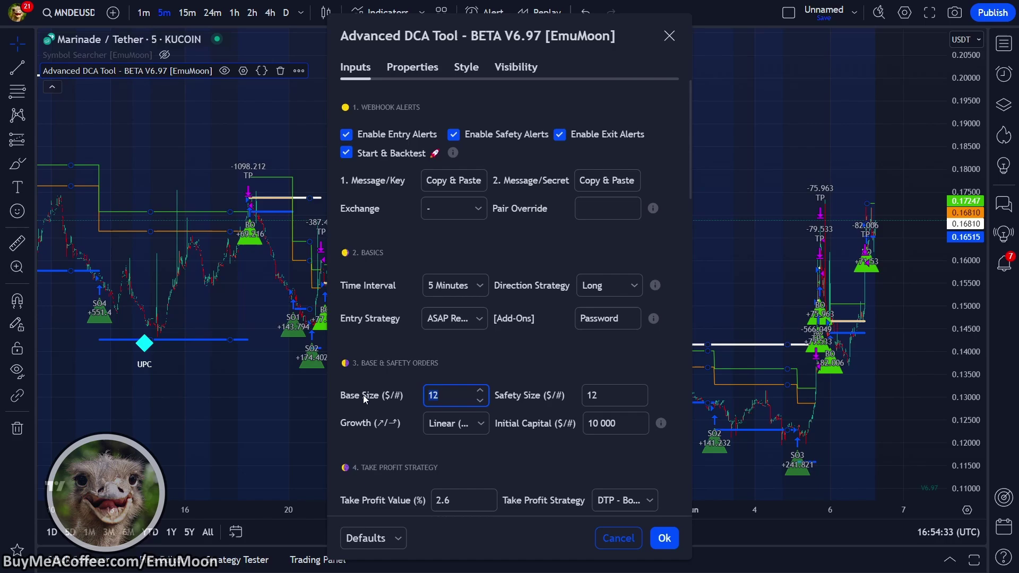
pyautogui.write('20')
pyautogui.click(573, 397)
pyautogui.write('20')
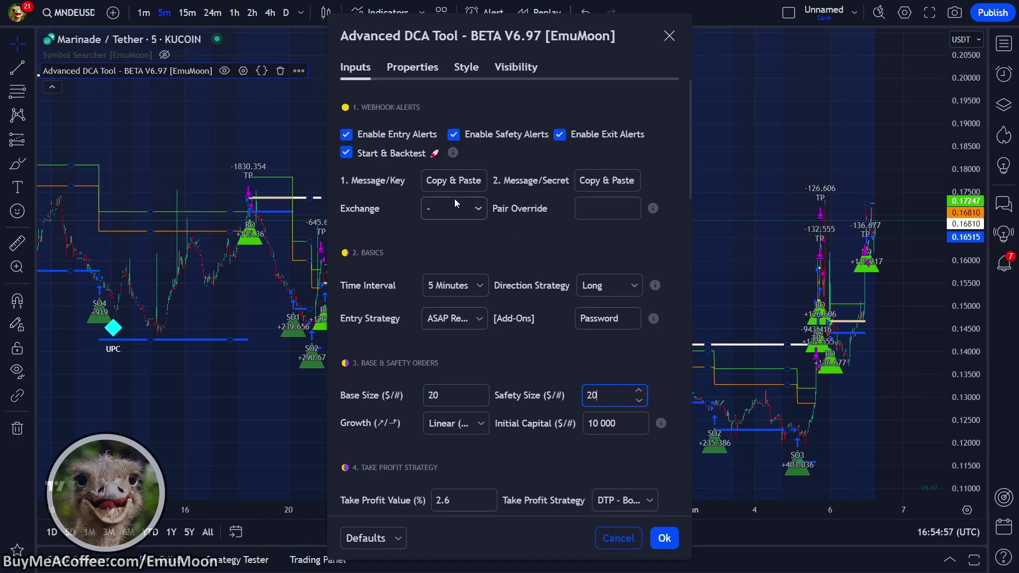
pyautogui.click(440, 182)
pyautogui.hotkey('ctrl', 'v')
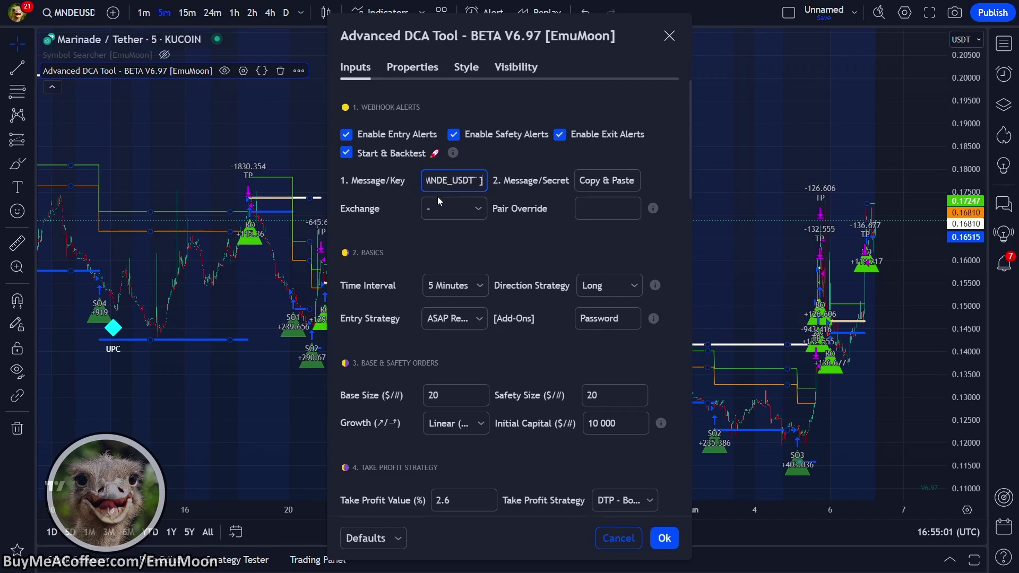
pyautogui.click(503, 224)
pyautogui.click(665, 539)
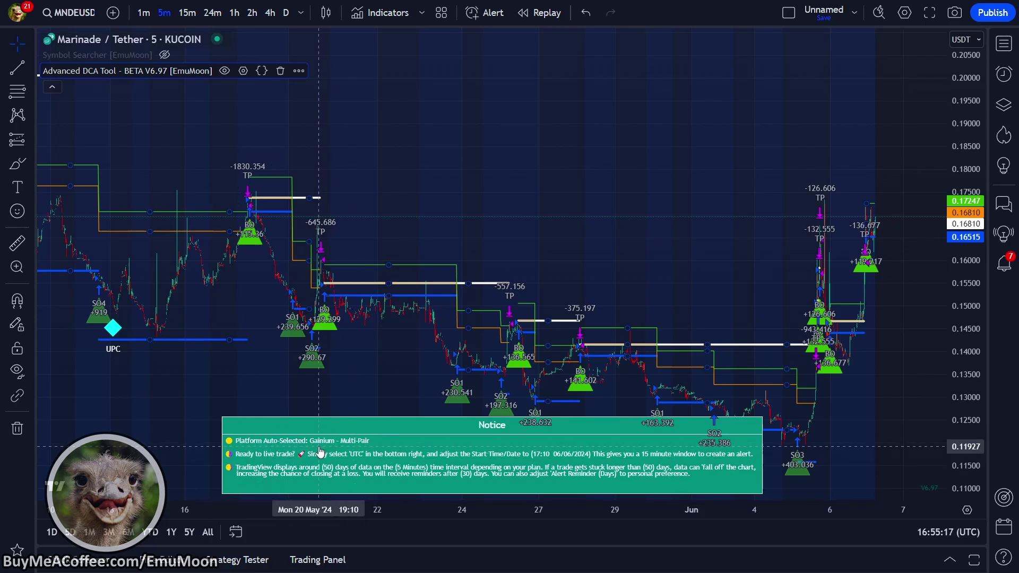
# - Set the Advanced DCA Tool's start date range to 17:10 on 6 June 2024
pyautogui.moveTo(521, 462)
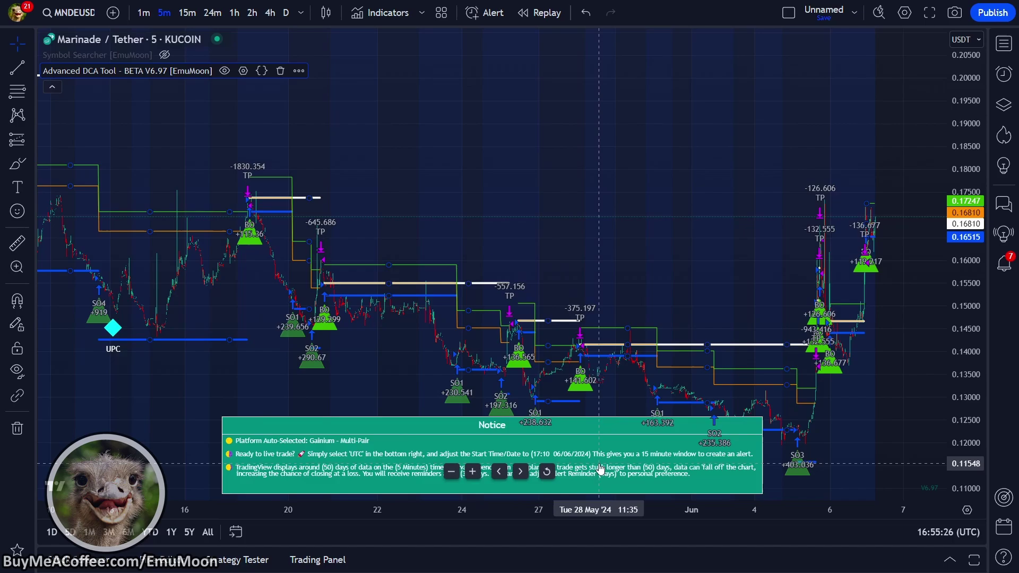
pyautogui.click(243, 71)
pyautogui.scroll(-10, 461, 231)
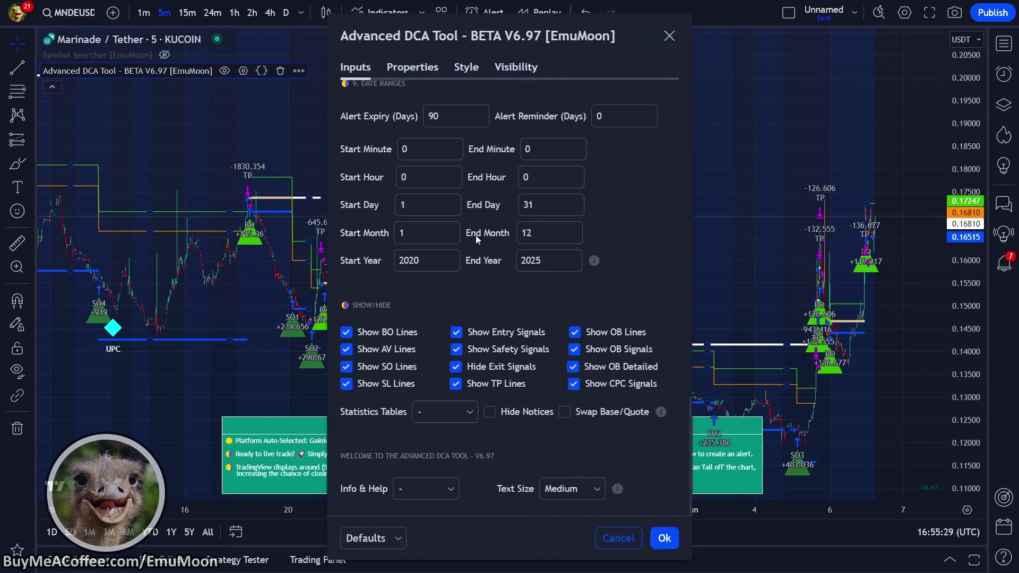
pyautogui.click(414, 145)
pyautogui.write('1')
pyautogui.click(422, 176)
pyautogui.write('17')
pyautogui.click(415, 205)
pyautogui.write('6')
pyautogui.click(404, 241)
pyautogui.write('6')
pyautogui.click(417, 259)
pyautogui.press('BackSpace')
pyautogui.write('4')
pyautogui.click(668, 537)
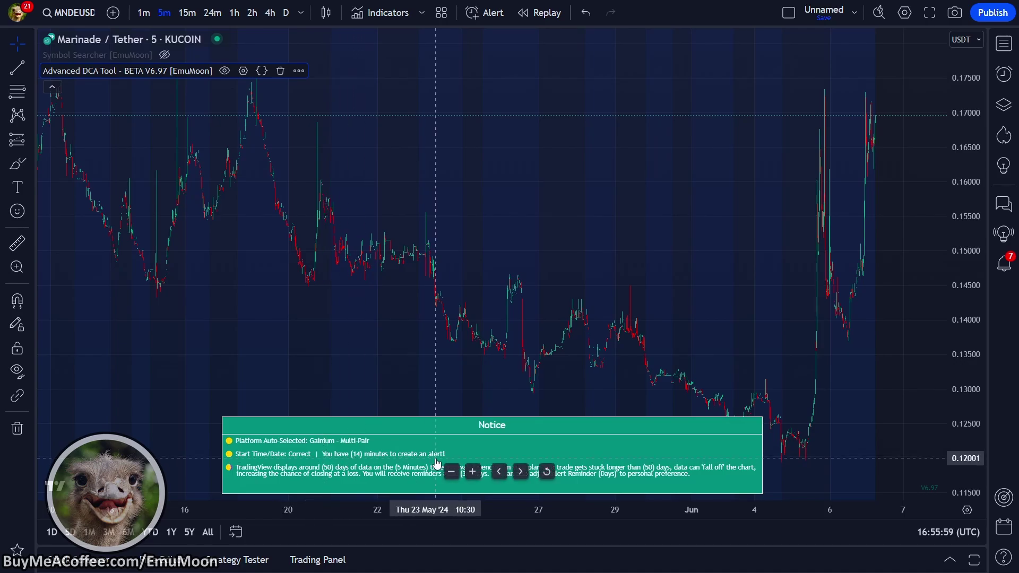
# - Show the existing TradingView alerts and start a new alert on MNDEUSDT
pyautogui.click(1004, 74)
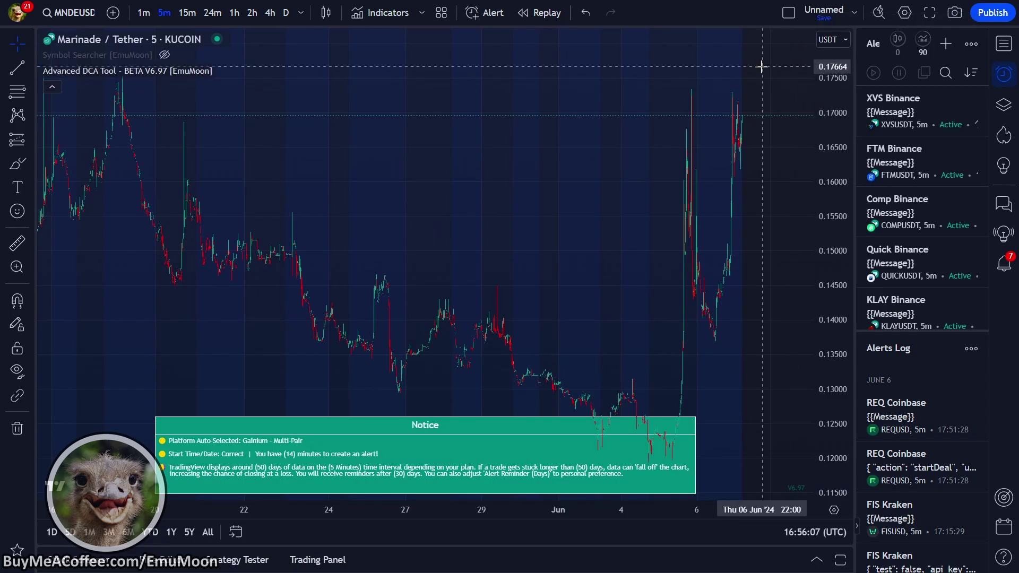
pyautogui.hotkey('alt', 'a')
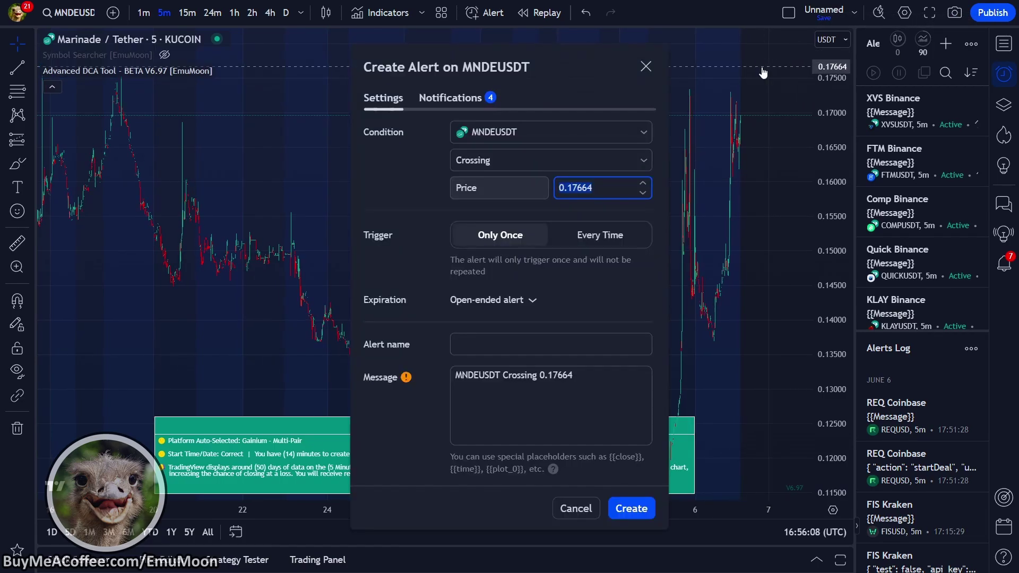
# - Base the alert on Advanced DCA Tool, keep expiration open-ended, and name it 'MNDE Gainium Example'
pyautogui.click(524, 132)
pyautogui.click(456, 177)
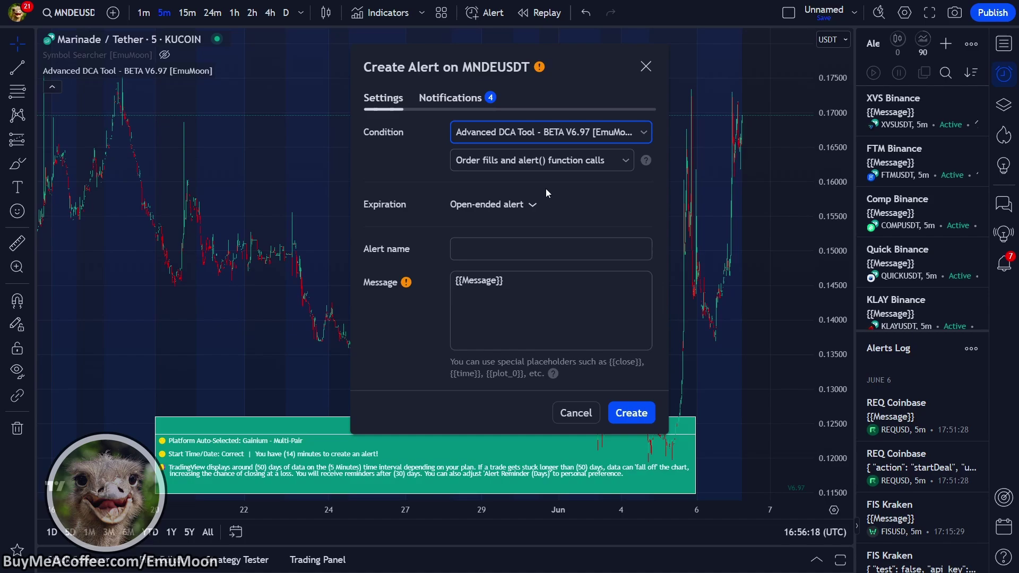
pyautogui.click(518, 207)
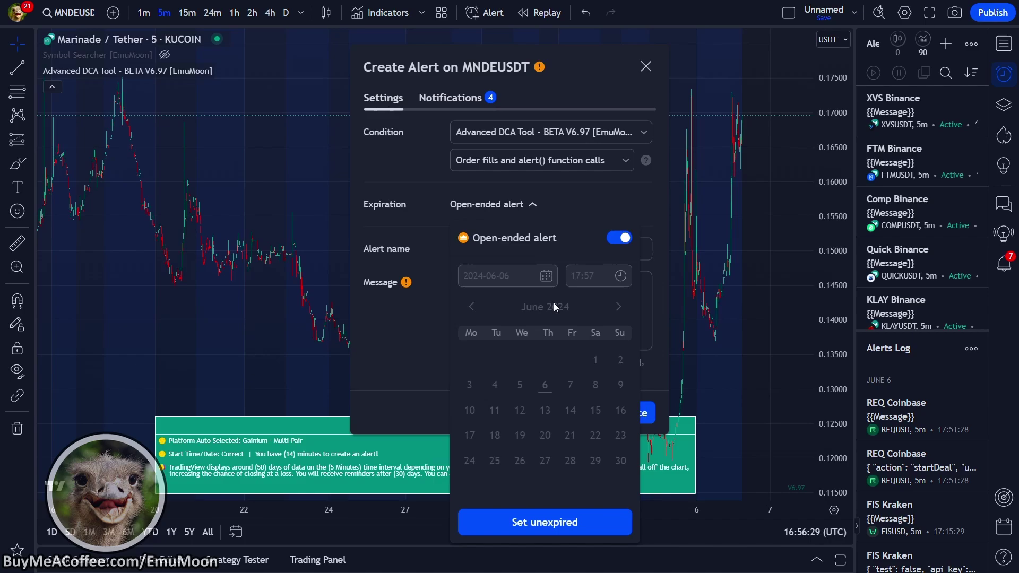
pyautogui.click(423, 221)
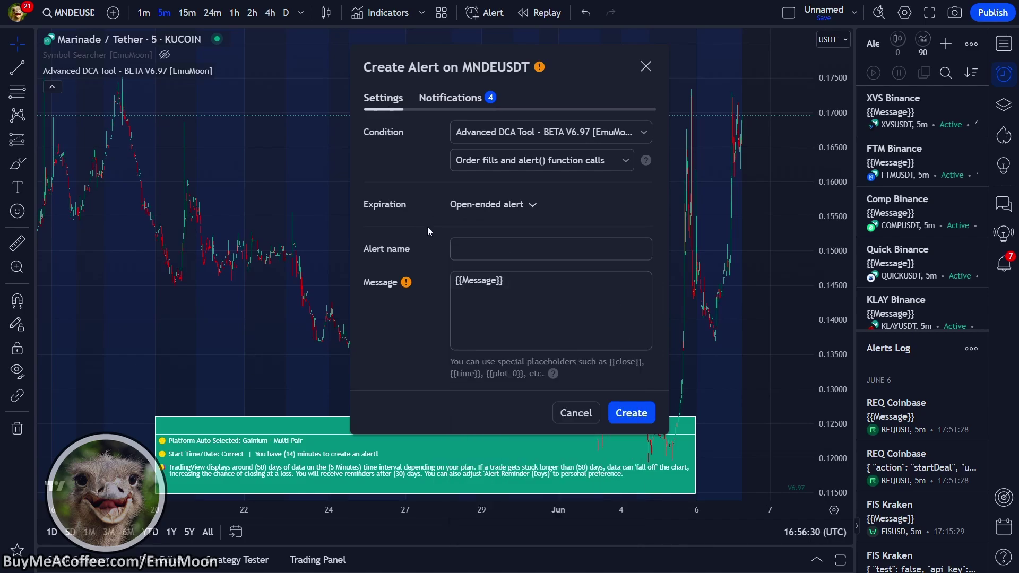
pyautogui.click(466, 249)
pyautogui.write('MNDE Gainium Example')
pyautogui.click(465, 300)
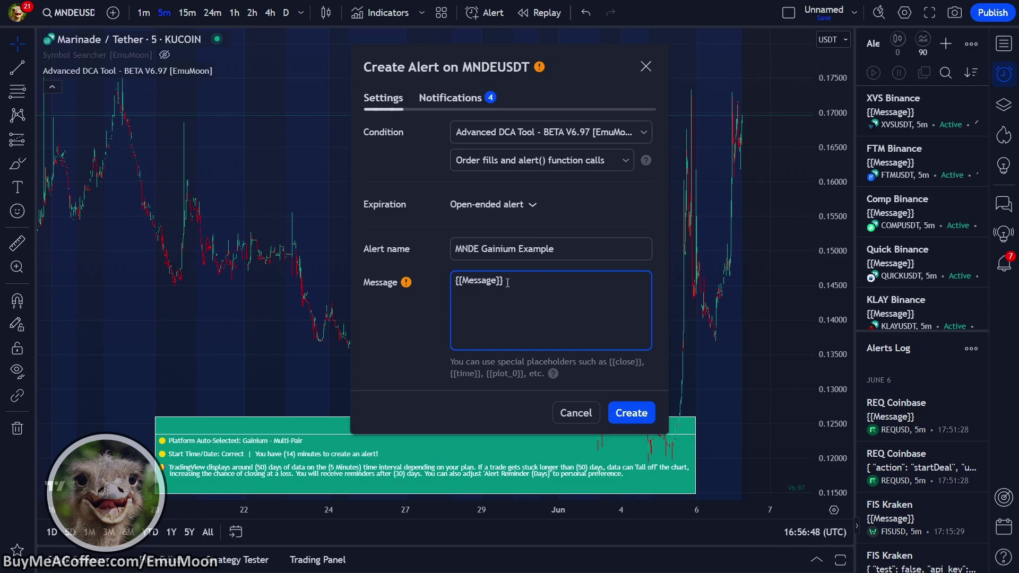
pyautogui.click(457, 98)
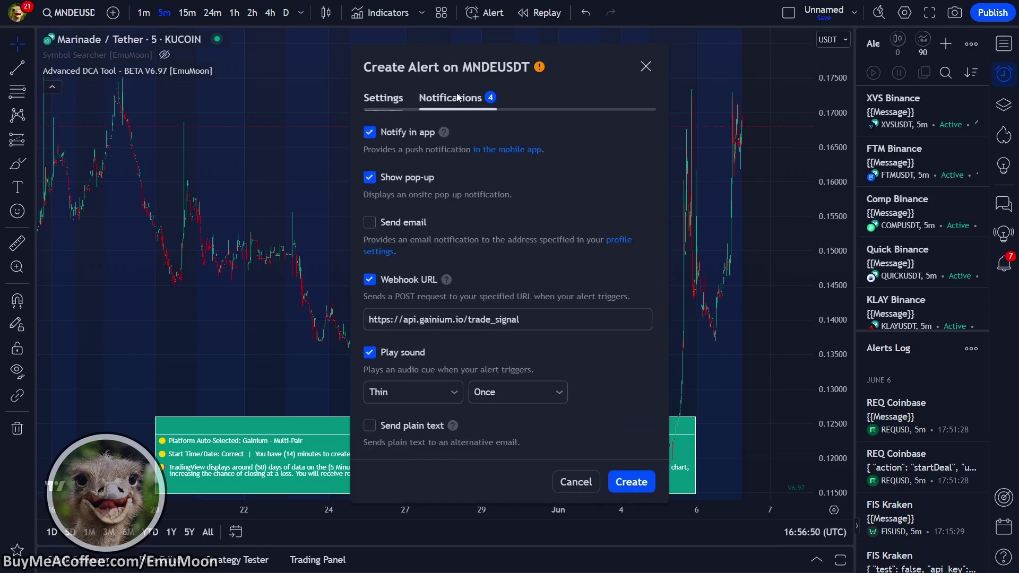
pyautogui.moveTo(525, 320); pyautogui.dragTo(354, 317)
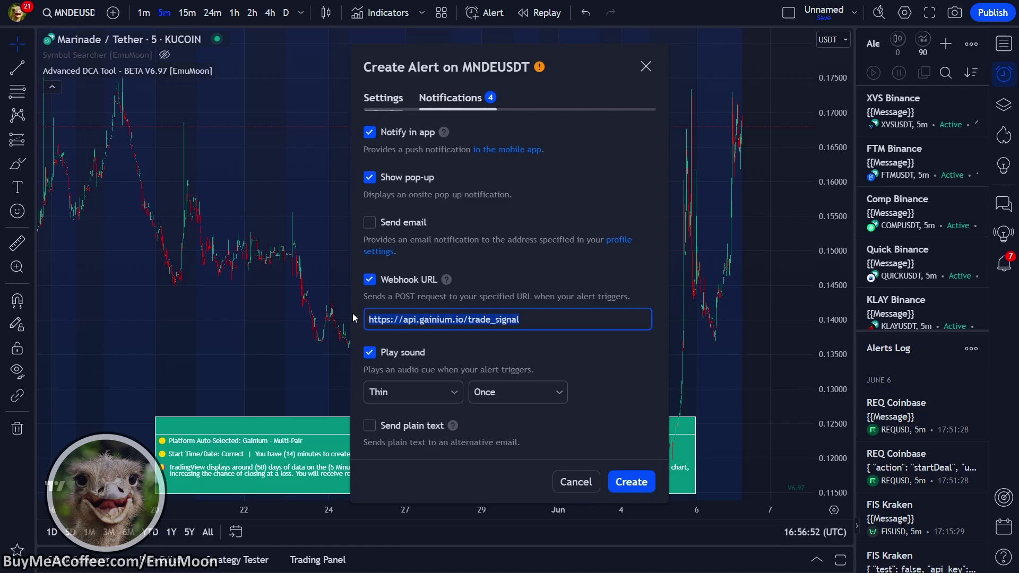
pyautogui.click(442, 320)
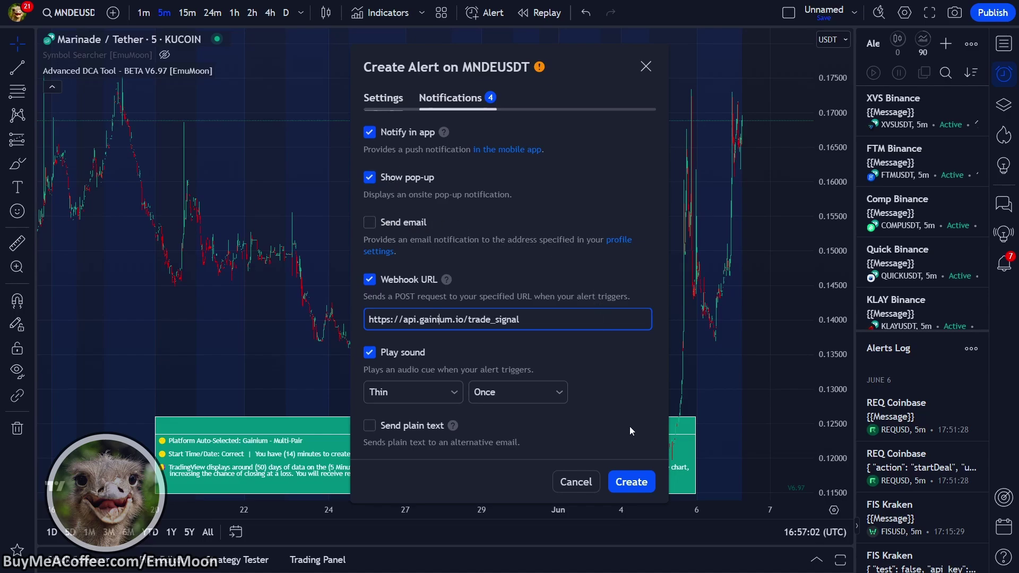
pyautogui.click(641, 483)
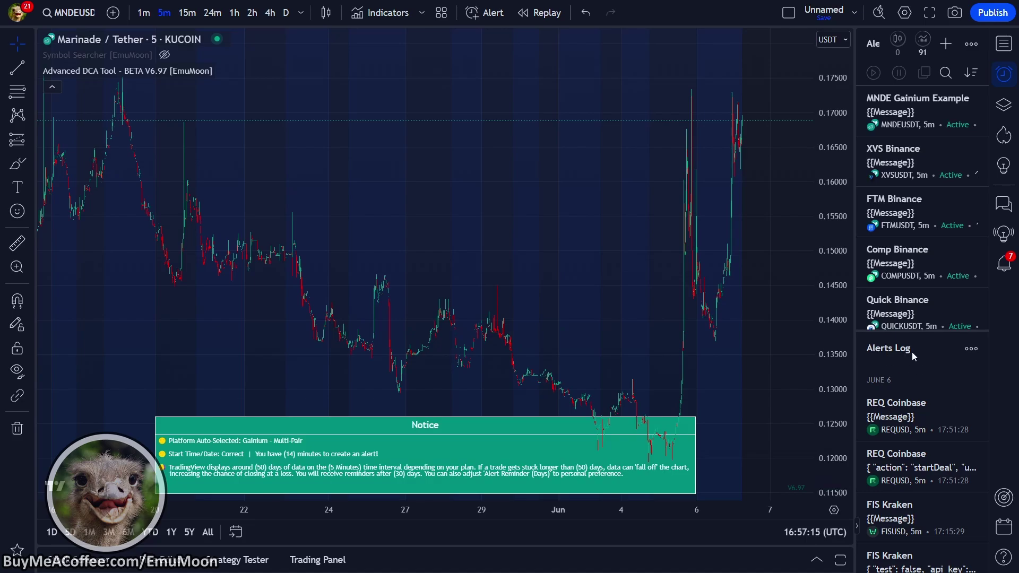
# - Check the Alerts Log options, then dismiss the fired MNDE alert notifications
pyautogui.click(973, 351)
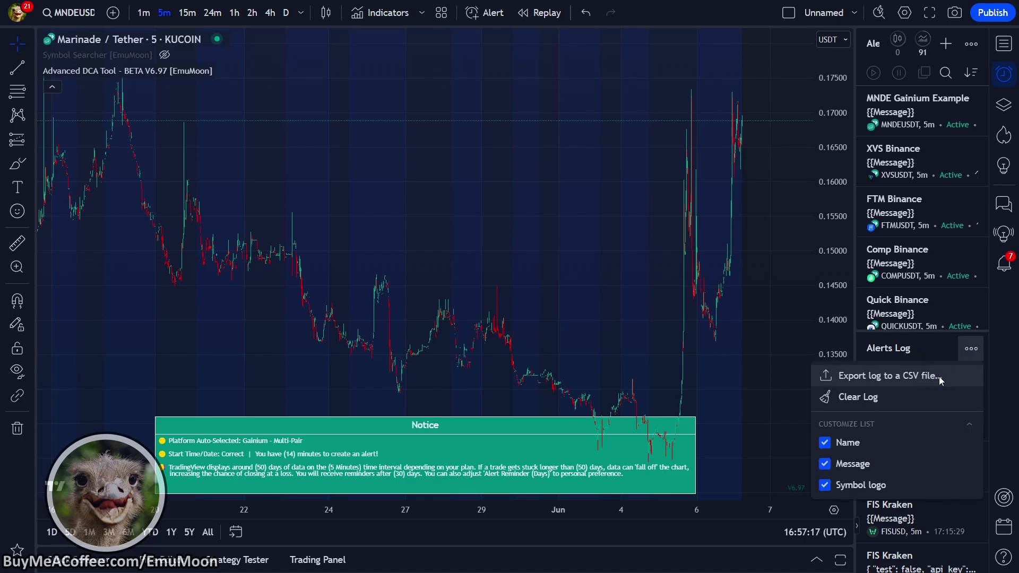
pyautogui.click(1001, 356)
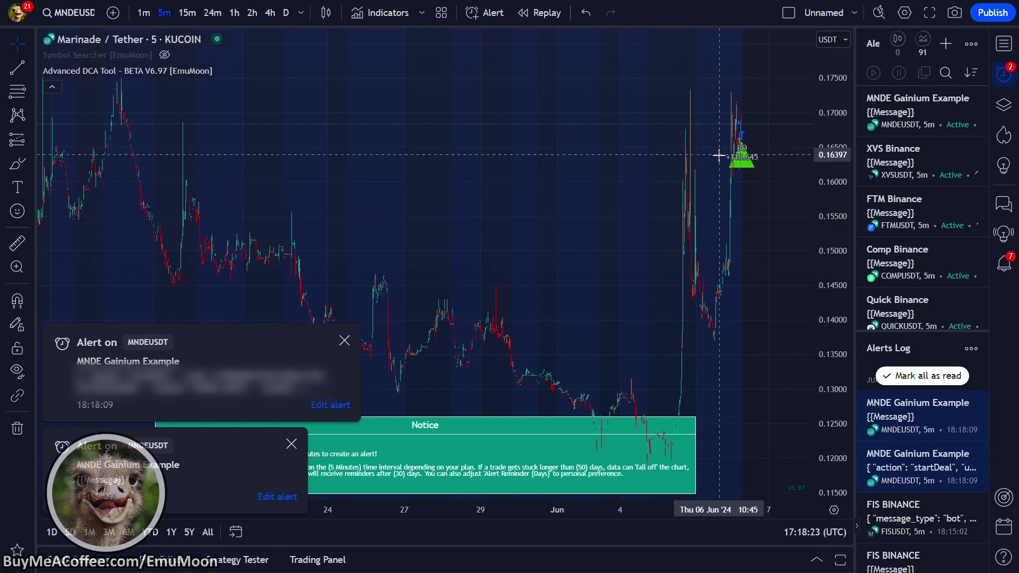
pyautogui.click(922, 375)
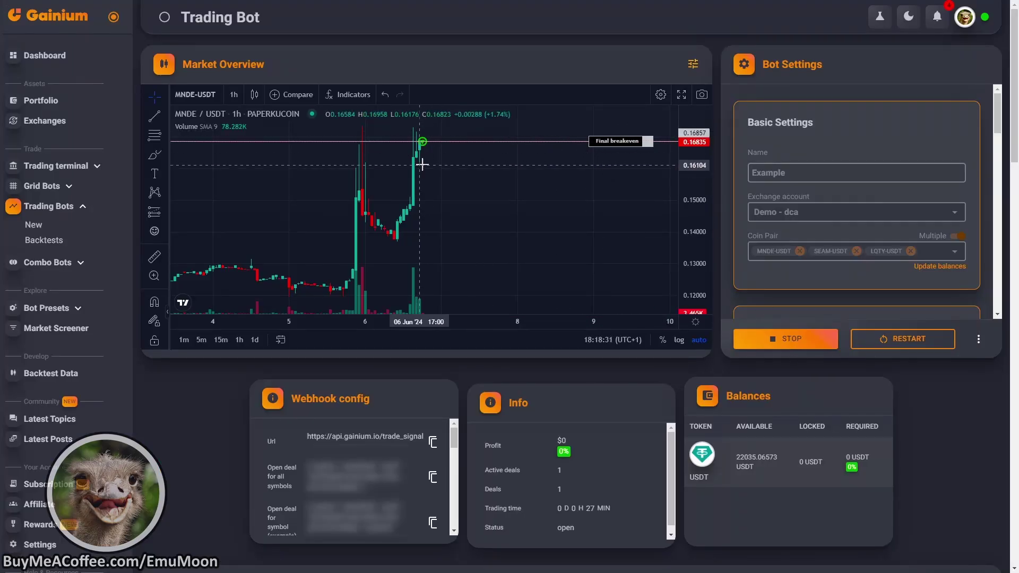
# - Review the new MNDE-USDT deal under Bot deals, then return to TradingView
pyautogui.scroll(-8, 763, 369)
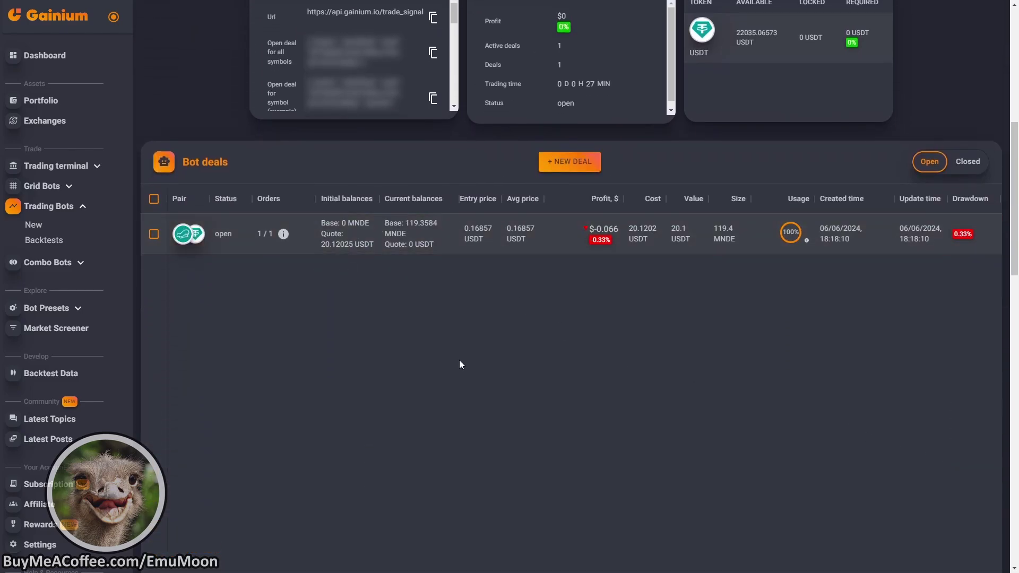
pyautogui.scroll(8, 460, 365)
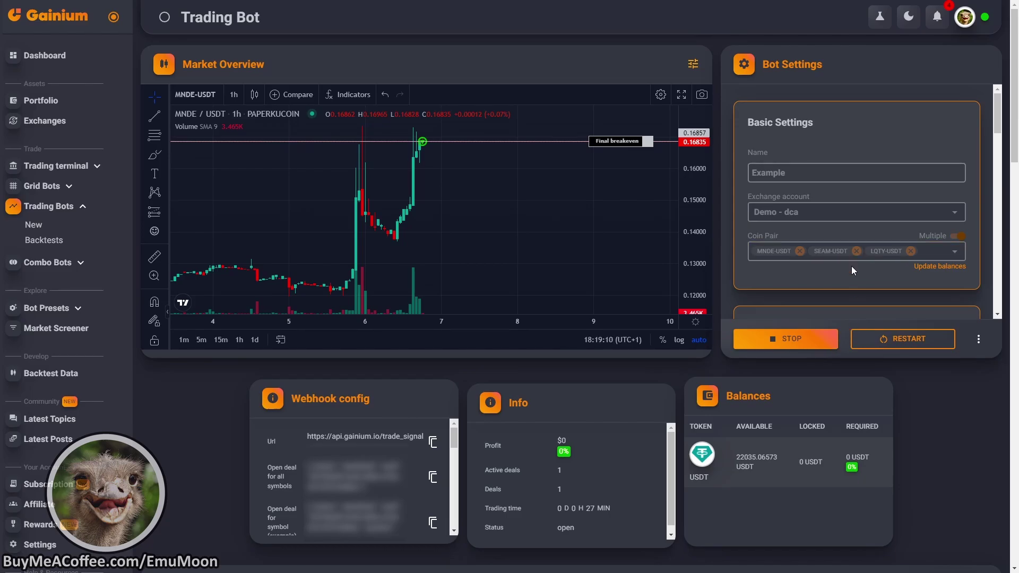
pyautogui.hotkey('alt', 'Tab')
# - Switch the chart to SEAMUSDT on KuCoin
pyautogui.click(68, 12)
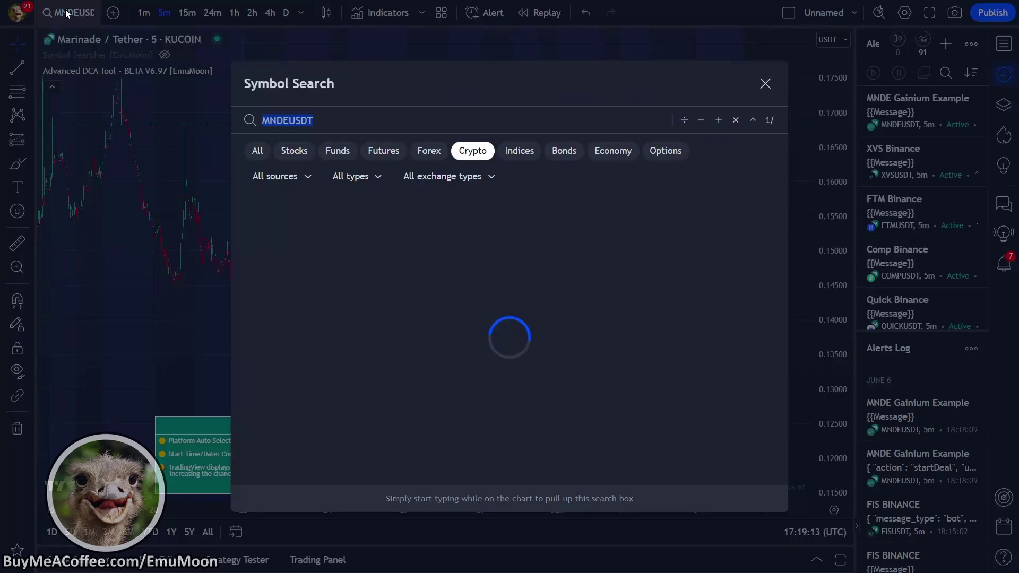
pyautogui.write('seam')
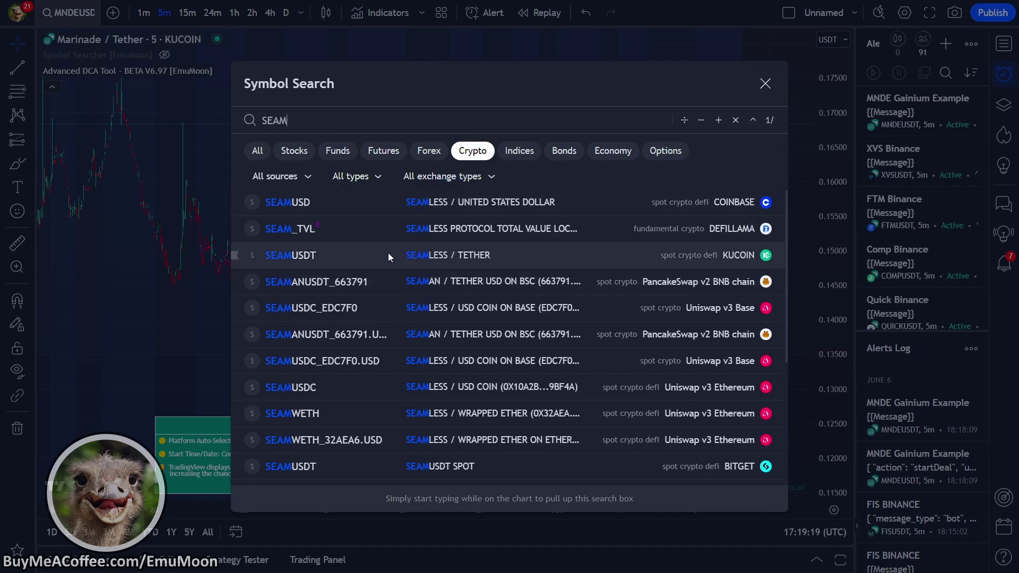
pyautogui.click(329, 257)
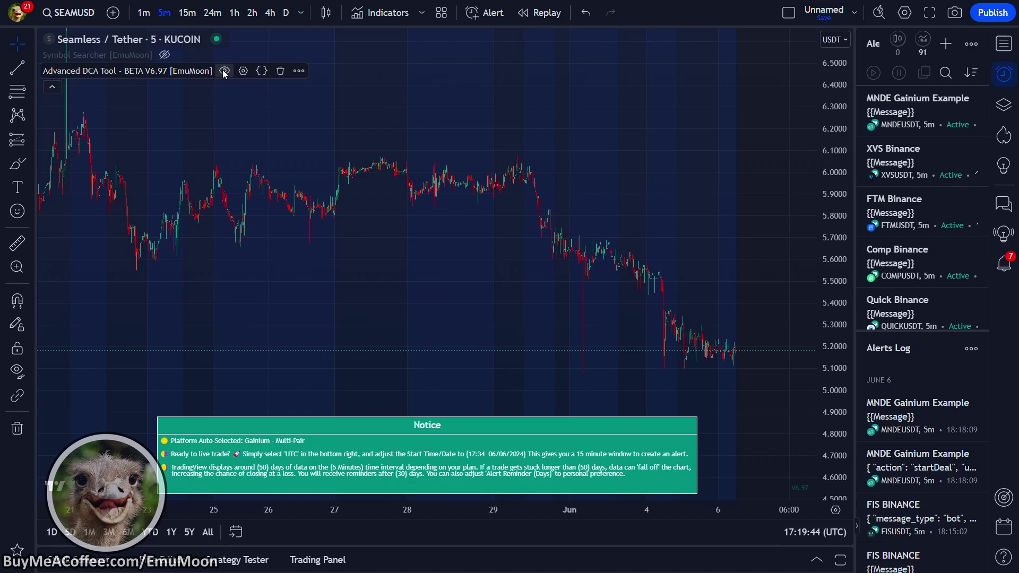
# - Set the Advanced DCA Tool's Start Minute to 23
pyautogui.click(243, 72)
pyautogui.scroll(-10, 556, 258)
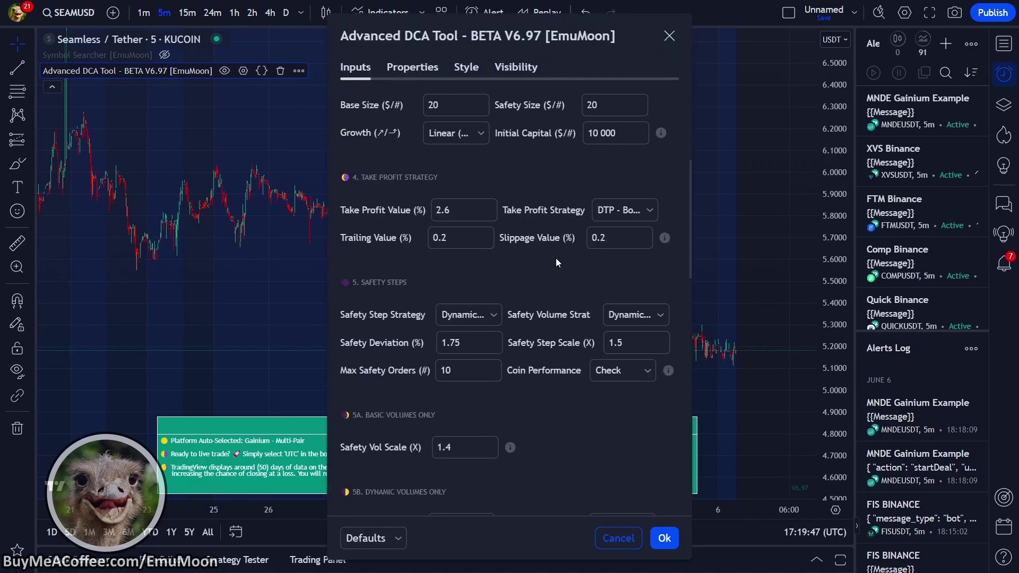
pyautogui.scroll(-2, 554, 258)
pyautogui.moveTo(425, 150); pyautogui.dragTo(381, 148)
pyautogui.write('23')
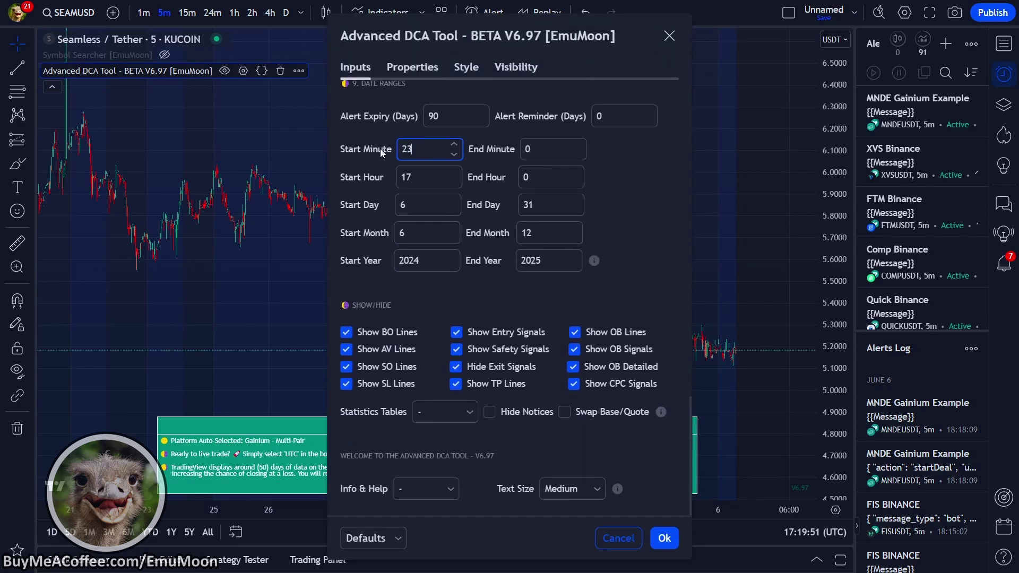
pyautogui.press('Return')
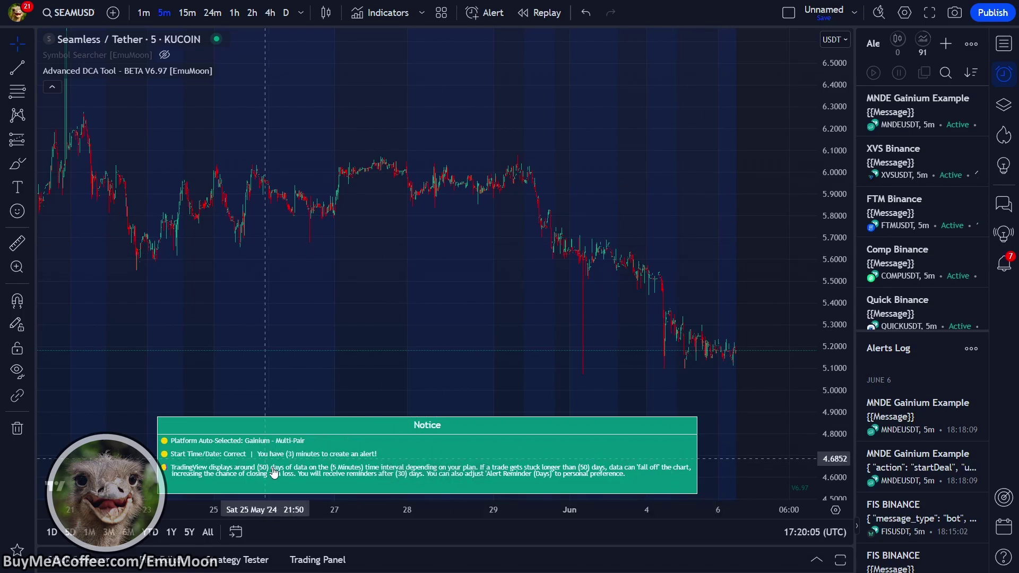
# - Create the 'Seam Gainium Example' alert with the Advanced DCA Tool condition
pyautogui.hotkey('alt', 'a')
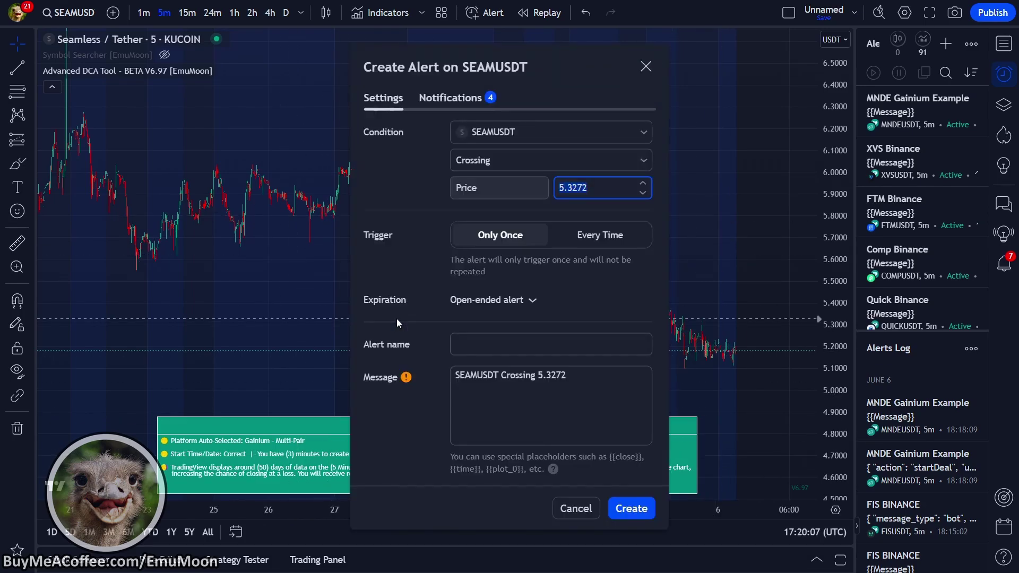
pyautogui.click(542, 128)
pyautogui.click(511, 186)
pyautogui.click(502, 245)
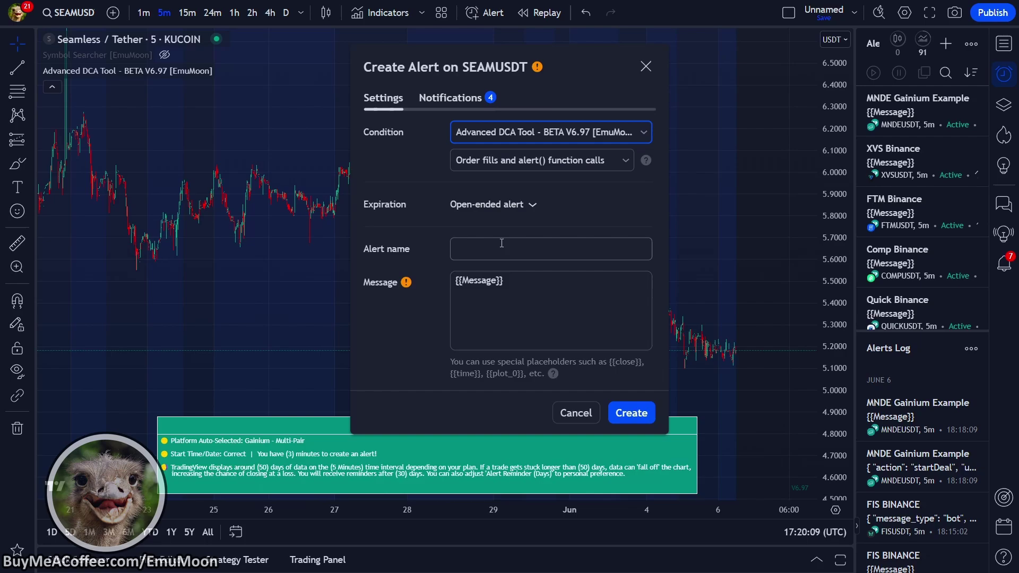
pyautogui.write('Seam Gai')
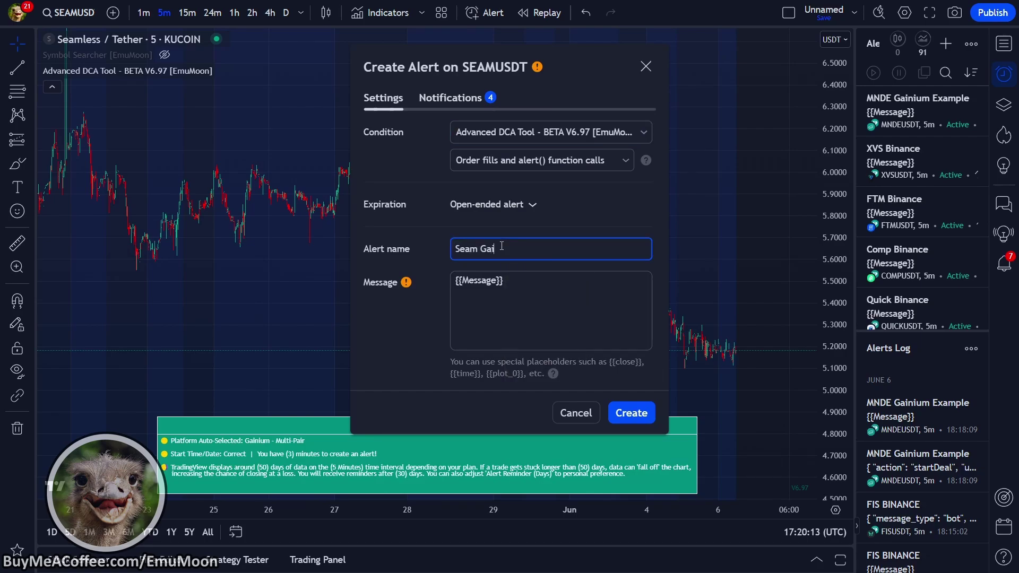
pyautogui.write('nium Example')
pyautogui.click(645, 417)
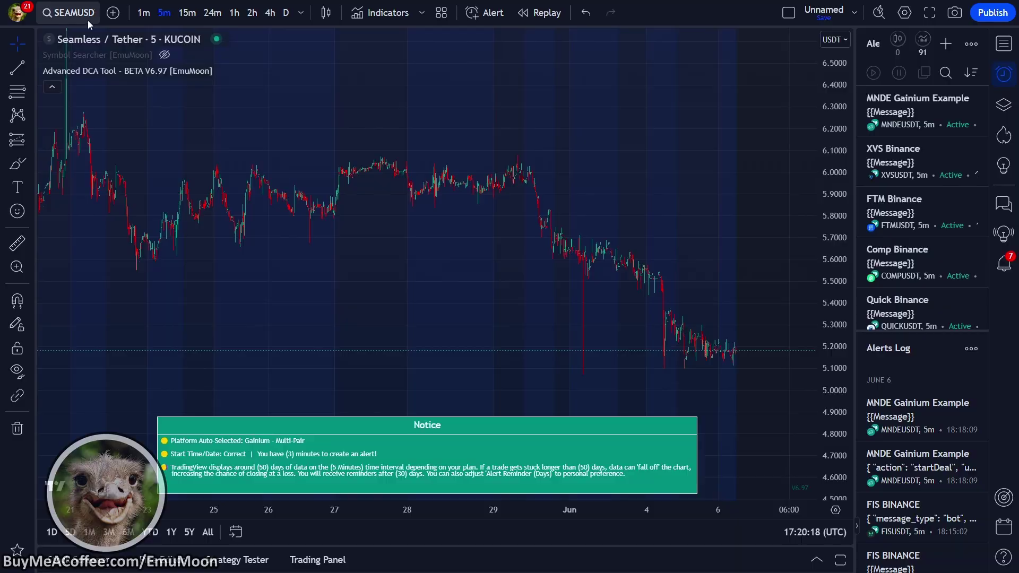
# - Switch the chart to LQTYUSDT on KuCoin
pyautogui.click(69, 11)
pyautogui.write('LQT')
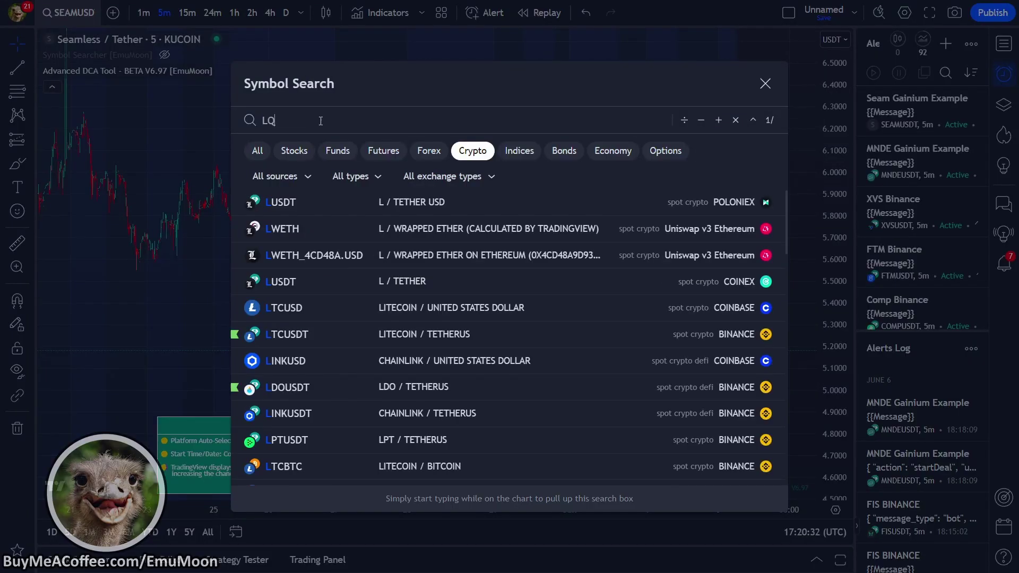
pyautogui.write('Y')
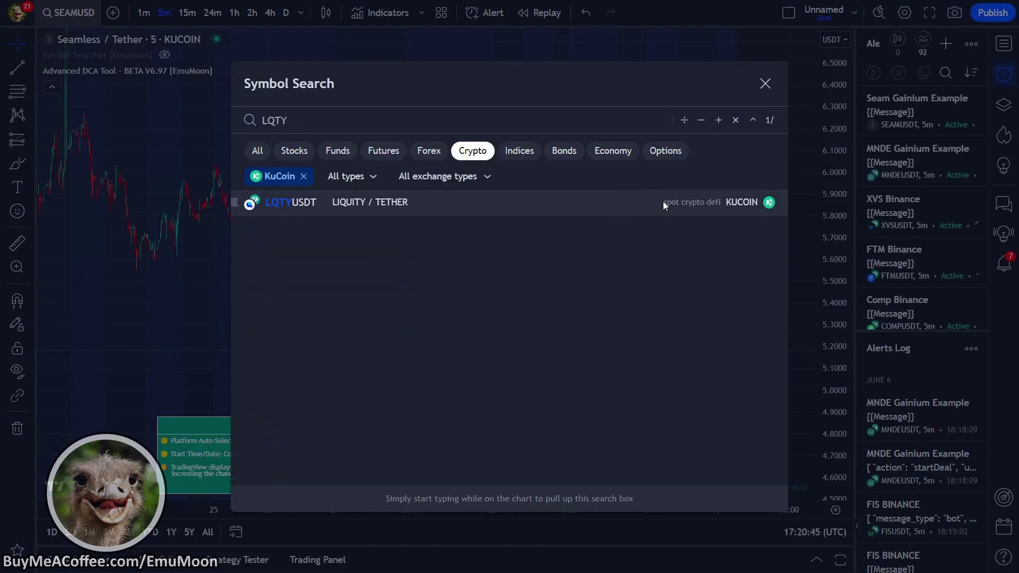
pyautogui.click(731, 208)
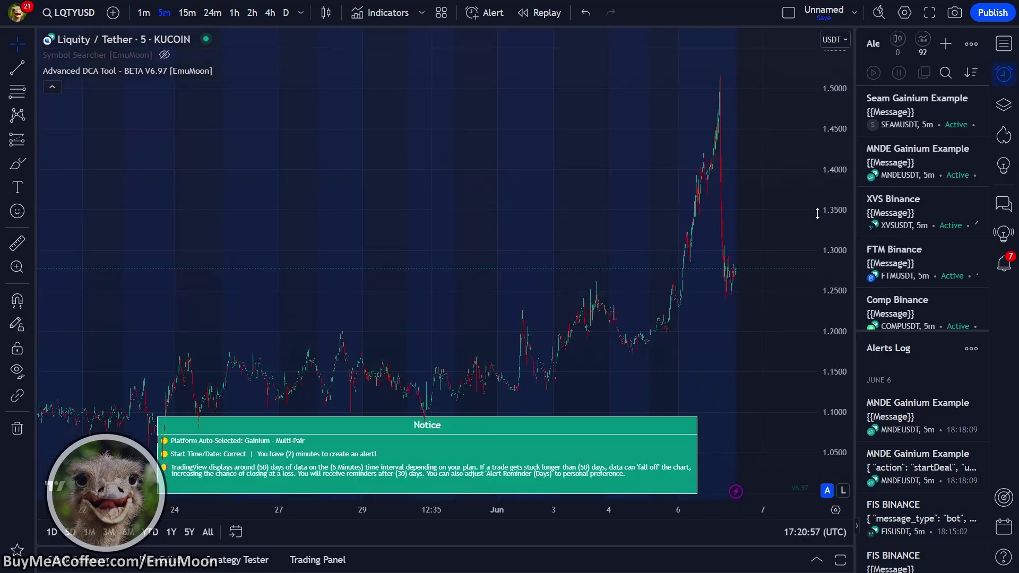
# - Create the 'LQTY Gainium Example' alert with the Advanced DCA Tool condition
pyautogui.hotkey('alt', 'a')
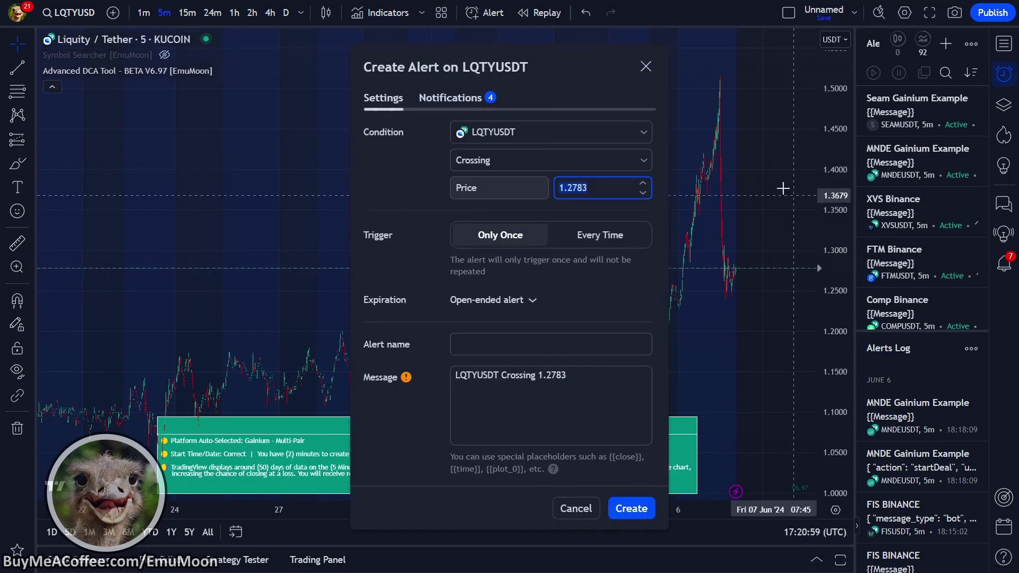
pyautogui.click(565, 134)
pyautogui.click(523, 176)
pyautogui.click(501, 248)
pyautogui.write('L')
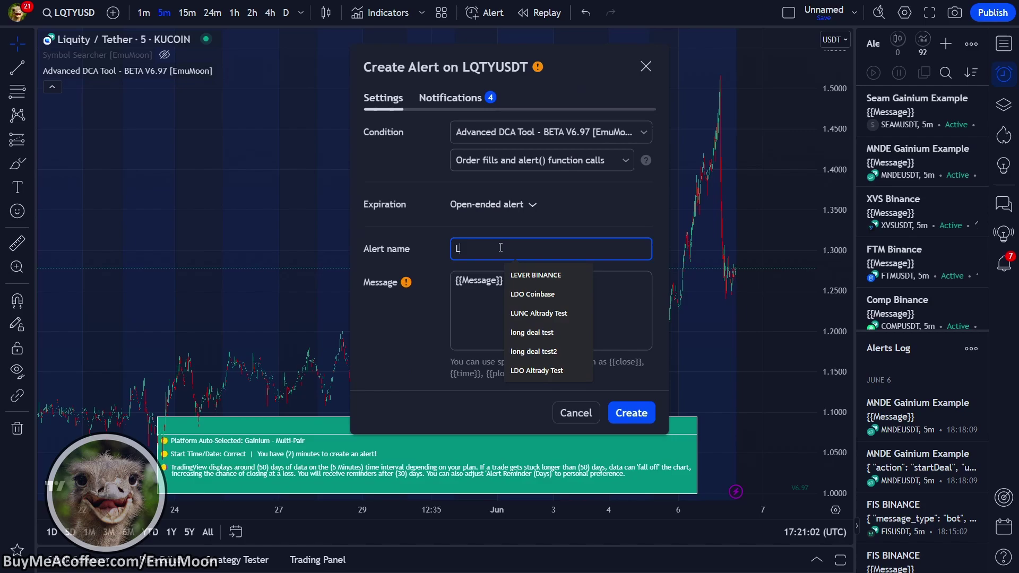
pyautogui.write('QTY Gainium Exampl')
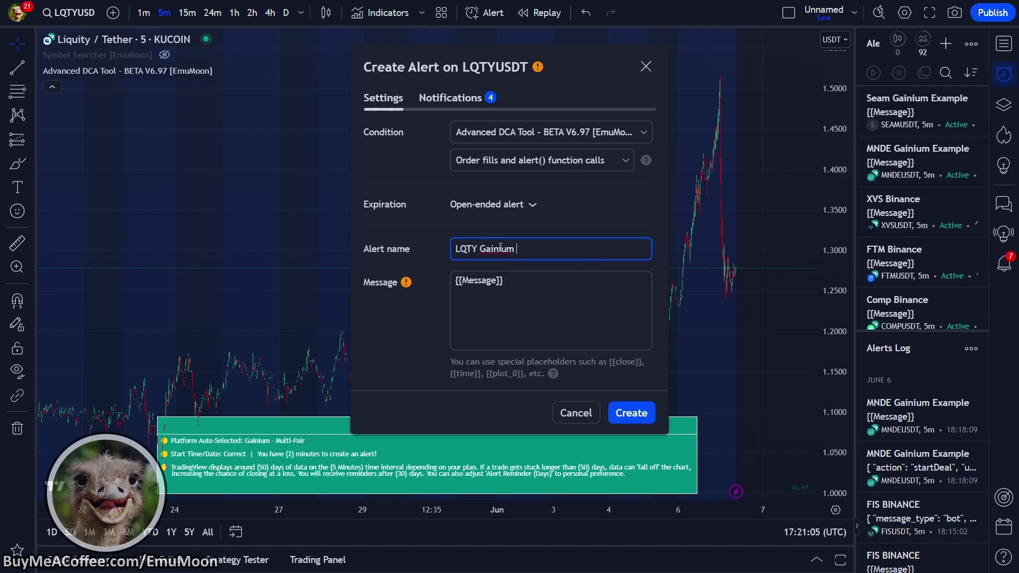
pyautogui.write('e')
pyautogui.click(638, 413)
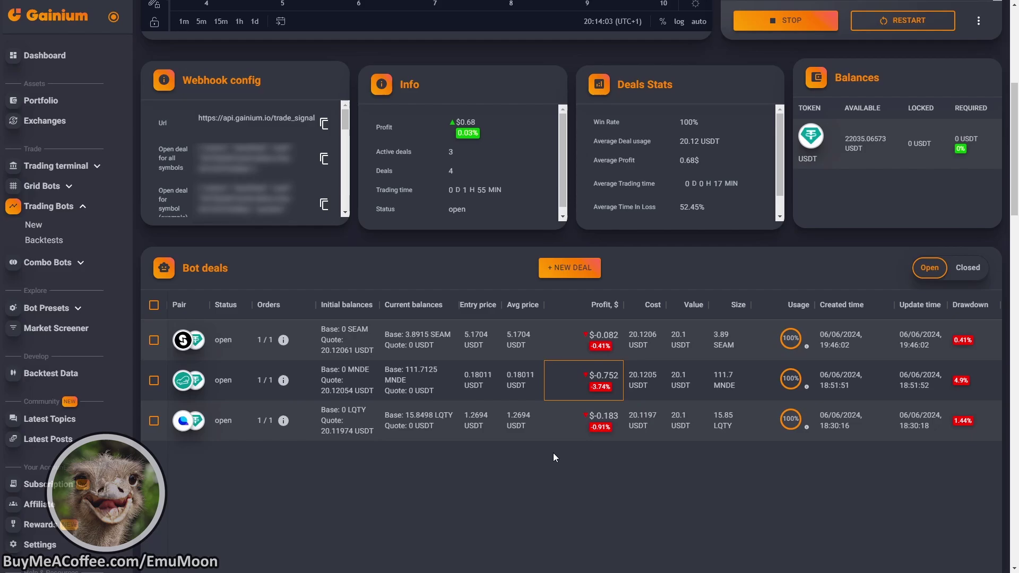
# - Chart the SEAM deal from Bot deals, then list closed deals showing MNDE's 0.676 USDT profit
pyautogui.scroll(6, 537, 427)
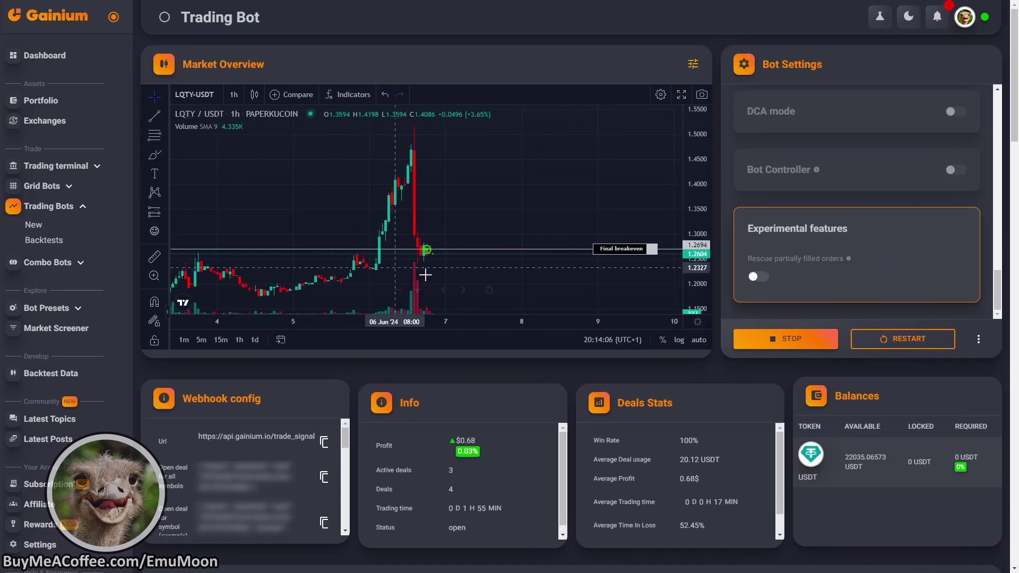
pyautogui.scroll(-2, 417, 234)
pyautogui.scroll(-4, 622, 486)
pyautogui.scroll(4, 623, 486)
pyautogui.scroll(-6, 601, 354)
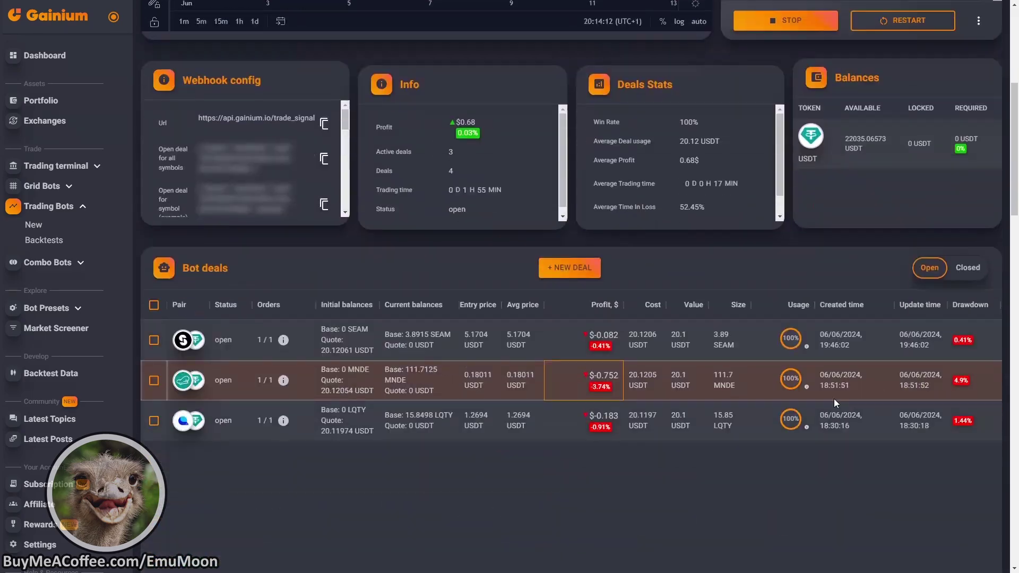
pyautogui.click(601, 353)
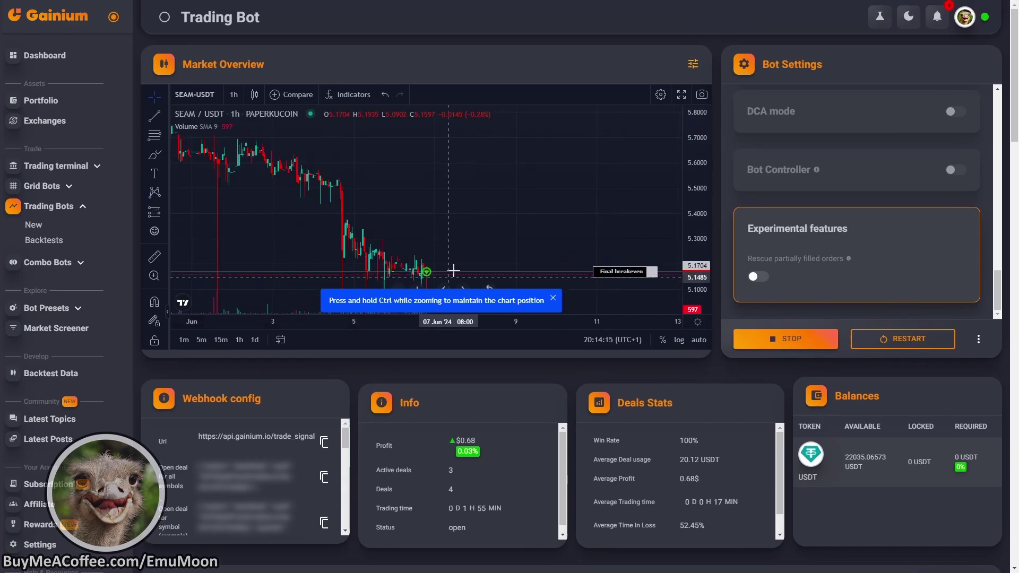
pyautogui.scroll(-5, 975, 292)
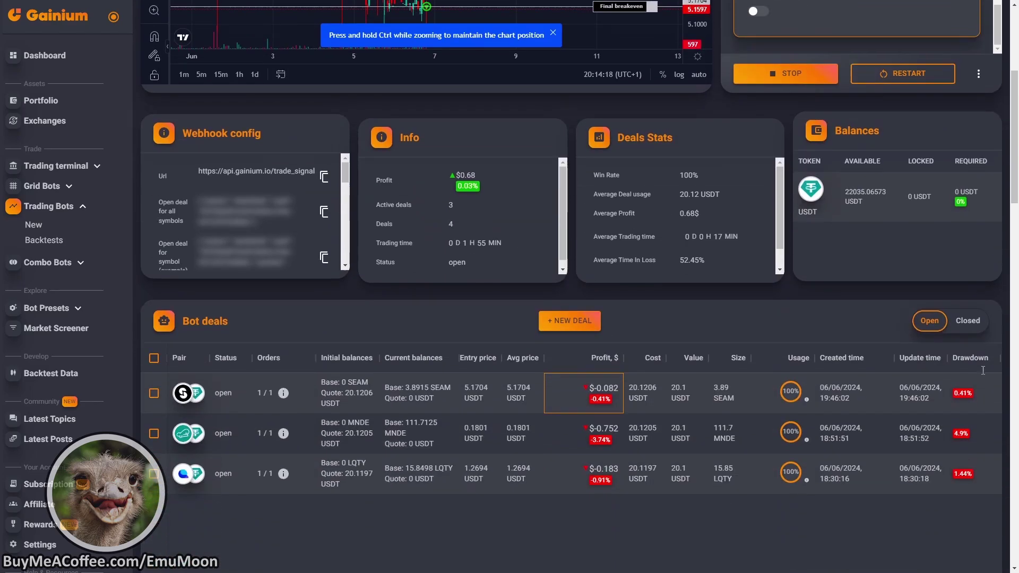
pyautogui.click(972, 324)
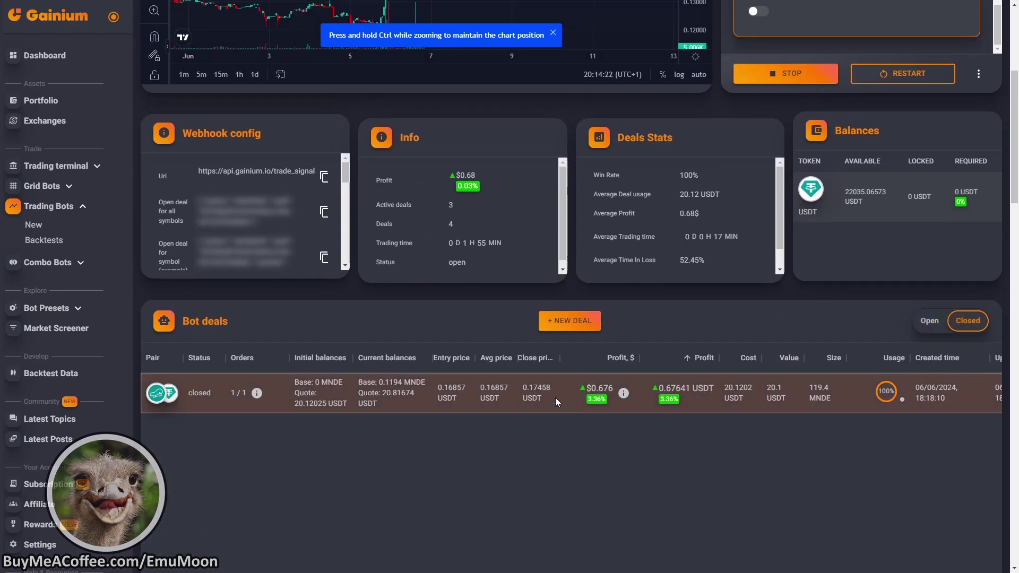